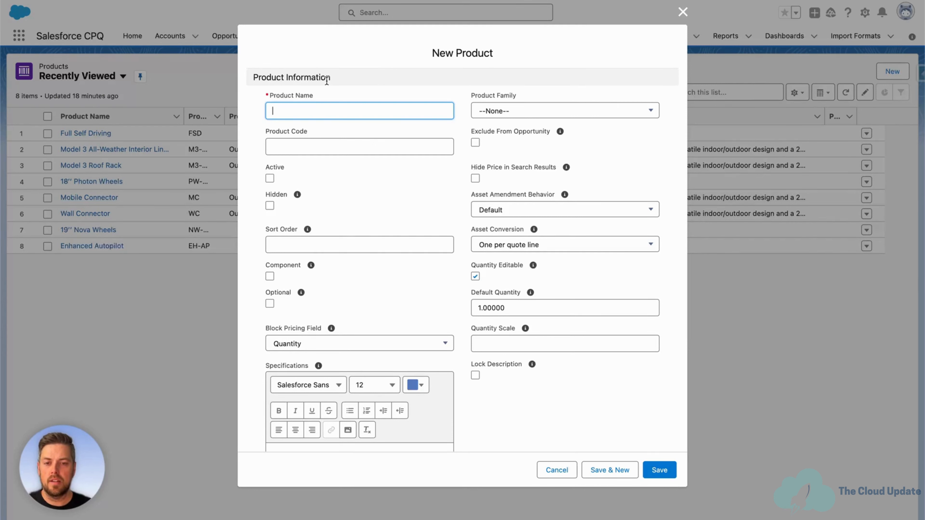
Name the new product Model 3, give it product code M3, and mark it active
{"action": "type", "text": "Model"}
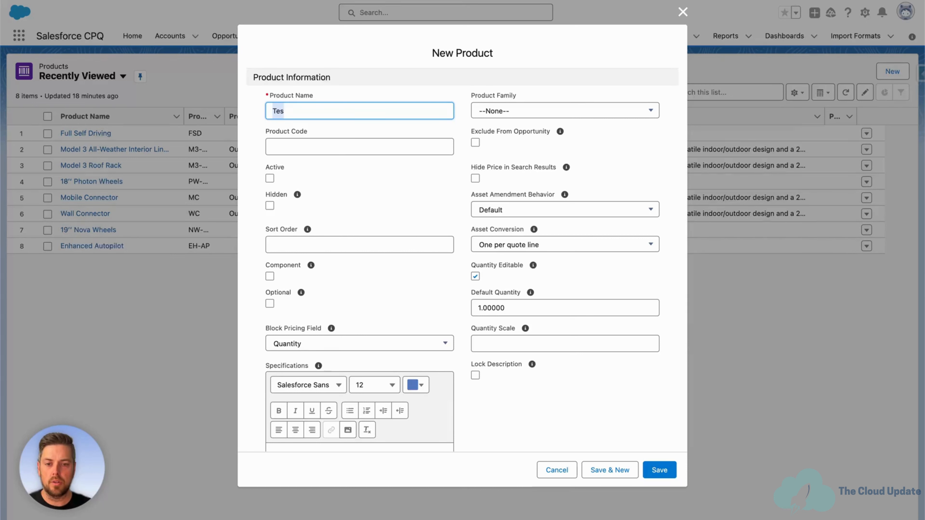
{"action": "type", "text": " 3"}
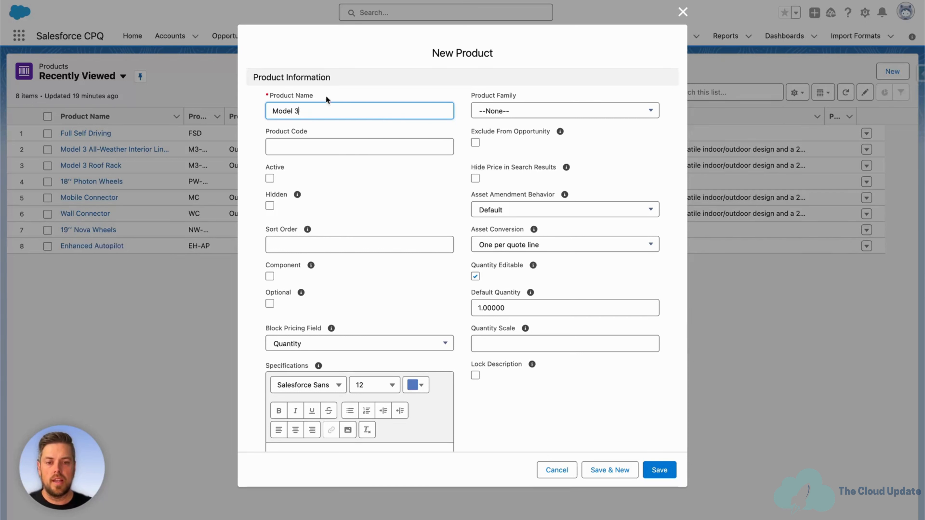
{"action": "left_click", "coordinate": [320, 145]}
{"action": "type", "text": "M3"}
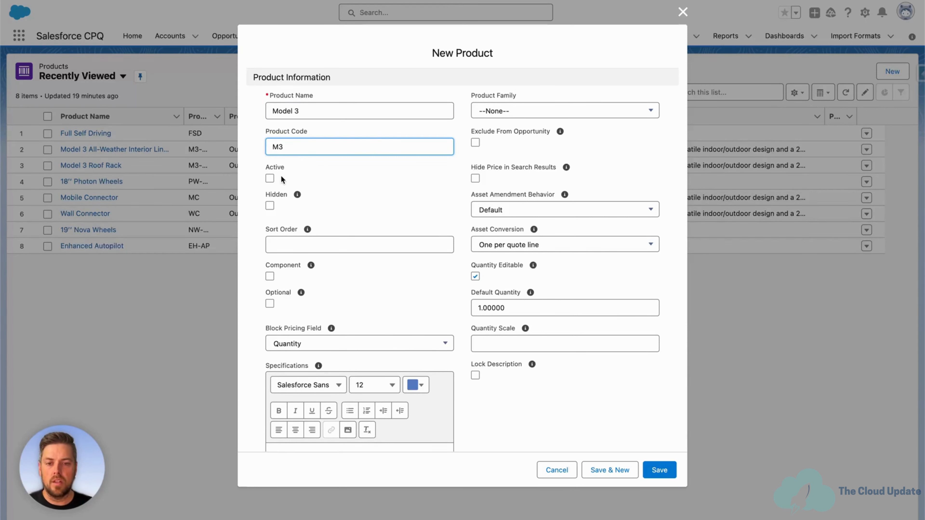
{"action": "left_click", "coordinate": [269, 178]}
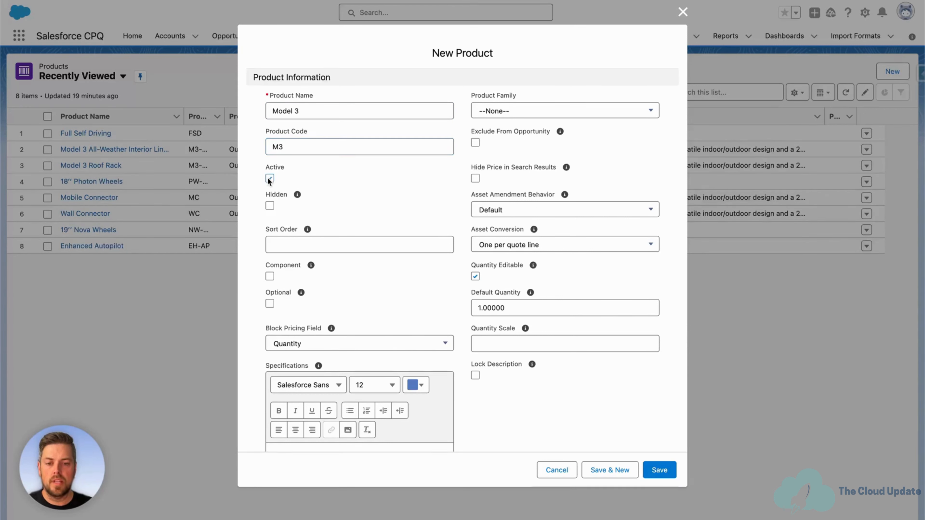
Enter "Model 3 - Tesla Electric" as the product description
{"action": "scroll", "coordinate": [392, 192], "scroll_direction": "down", "scroll_amount": 3}
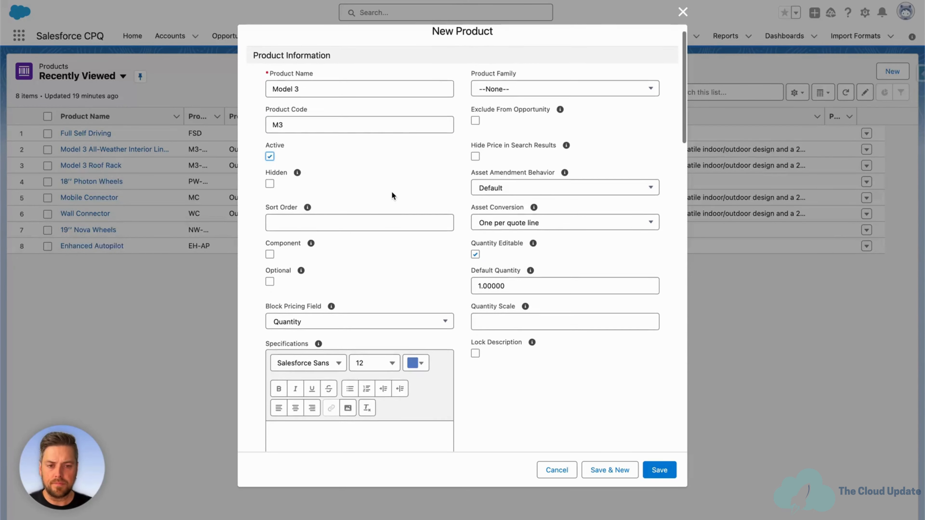
{"action": "scroll", "coordinate": [392, 191], "scroll_direction": "down", "scroll_amount": 5}
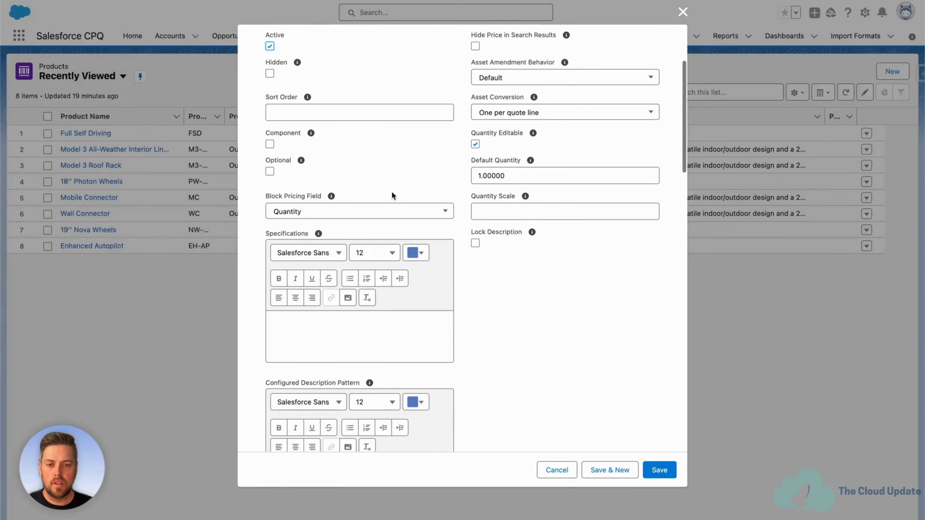
{"action": "scroll", "coordinate": [393, 195], "scroll_direction": "down", "scroll_amount": 10}
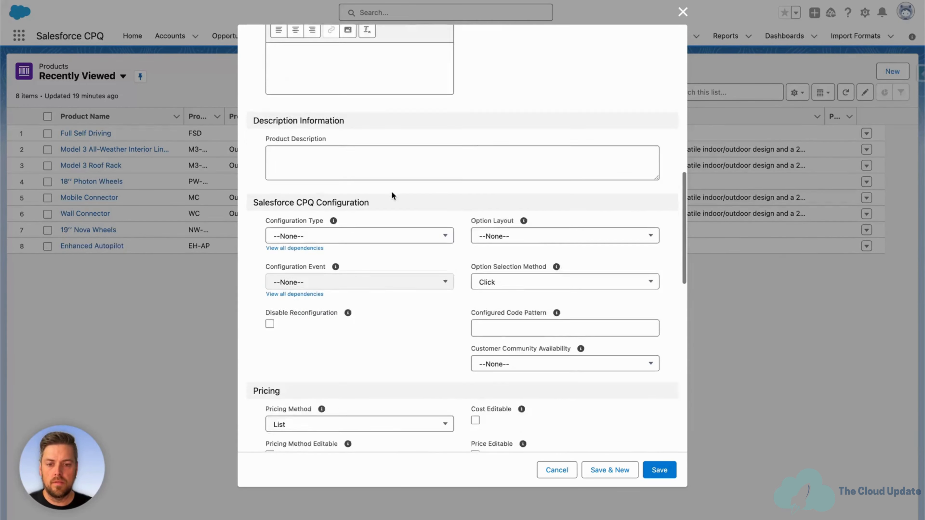
{"action": "left_click", "coordinate": [351, 102]}
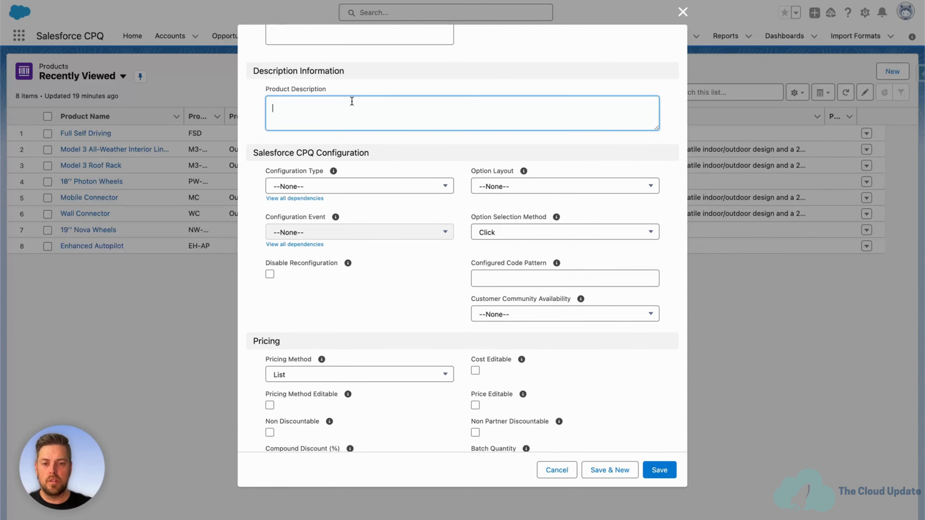
{"action": "type", "text": "Model 3 -"}
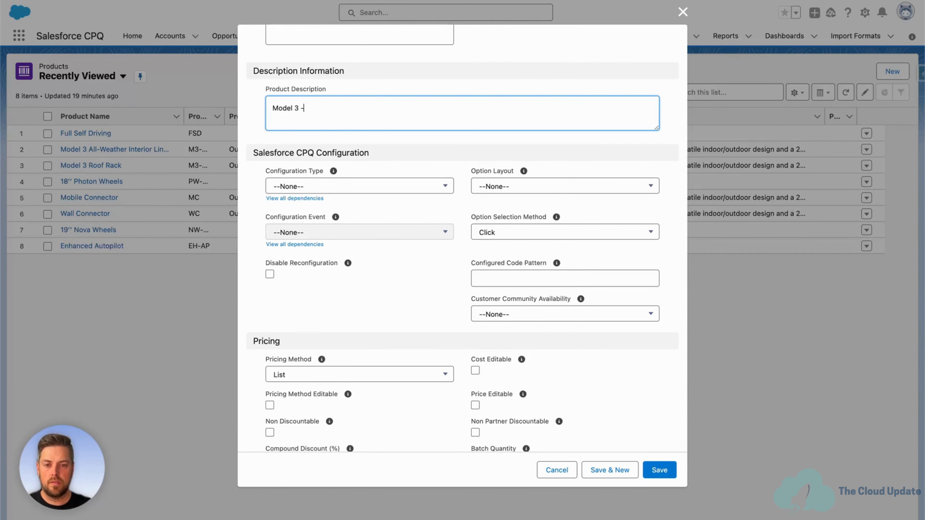
{"action": "type", "text": " Tesla "}
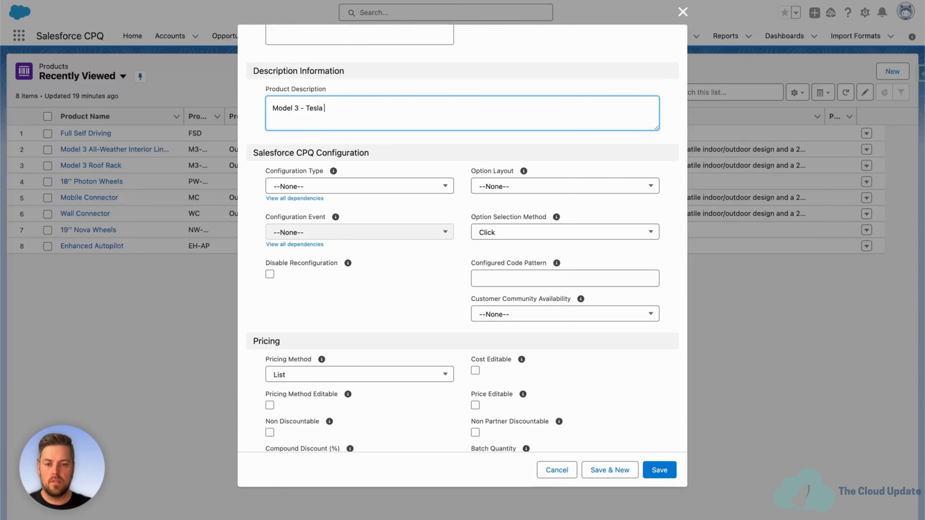
{"action": "type", "text": "Electric"}
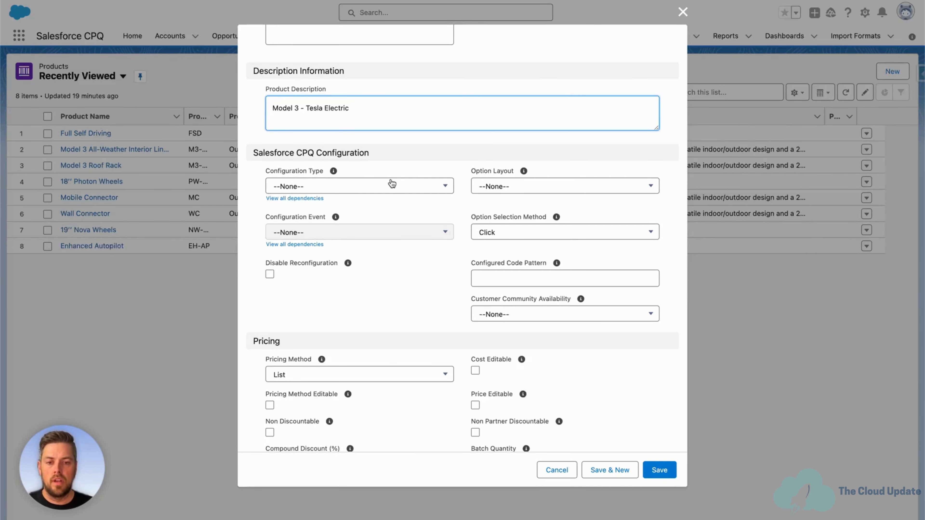
Set the product's Configuration Type to Required and its Configuration Event to Always
{"action": "scroll", "coordinate": [391, 182], "scroll_direction": "down", "scroll_amount": 1}
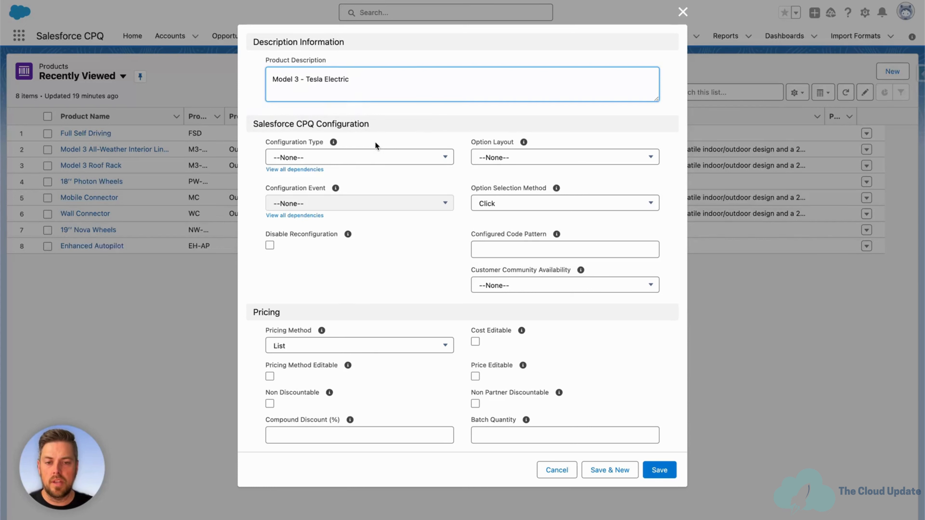
{"action": "left_click_drag", "start_coordinate": [267, 142], "coordinate": [312, 142]}
{"action": "left_click", "coordinate": [347, 157]}
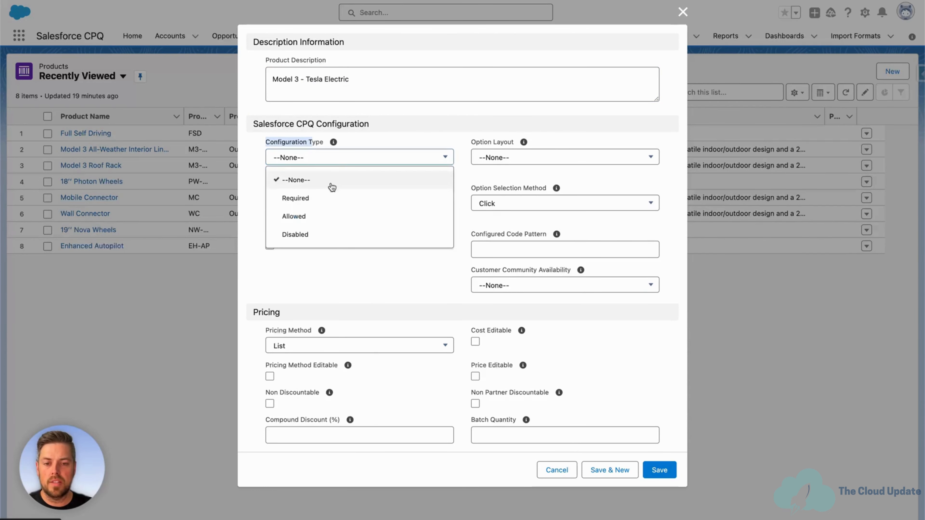
{"action": "left_click", "coordinate": [322, 197]}
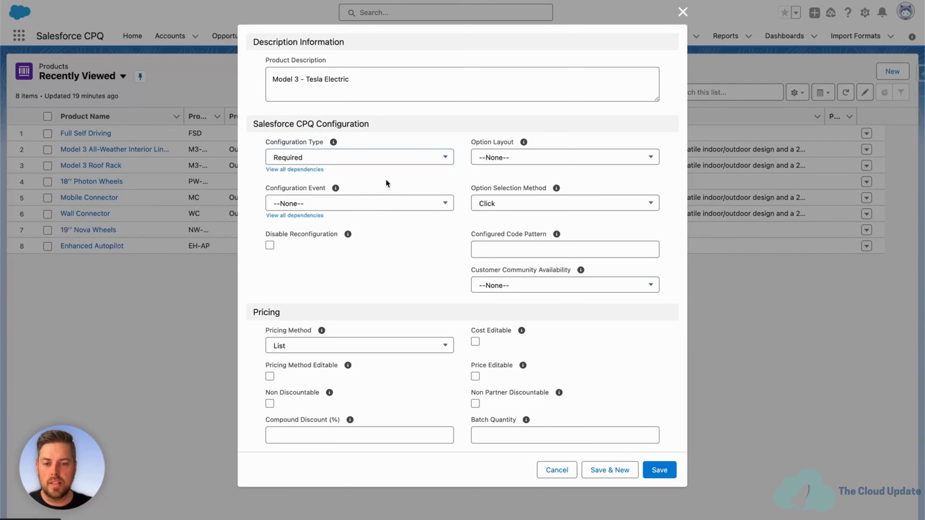
{"action": "left_click", "coordinate": [328, 204]}
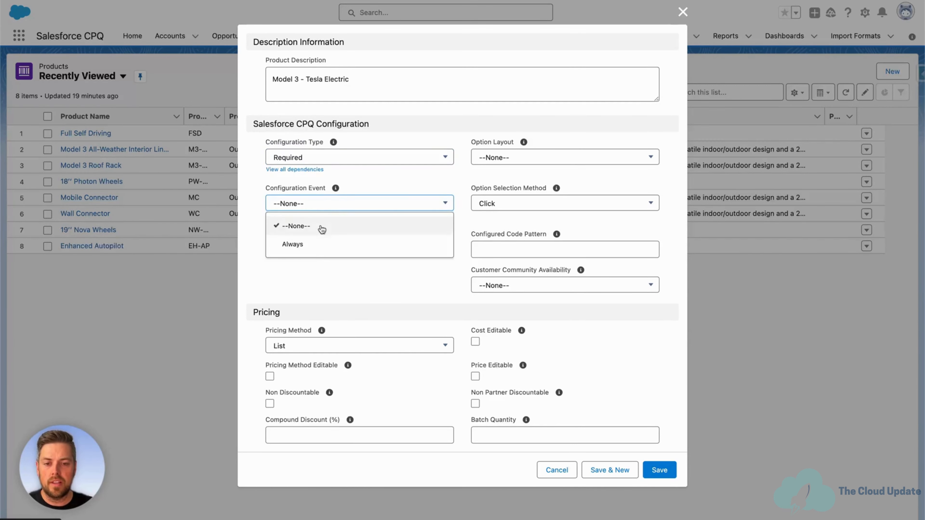
{"action": "left_click", "coordinate": [322, 251]}
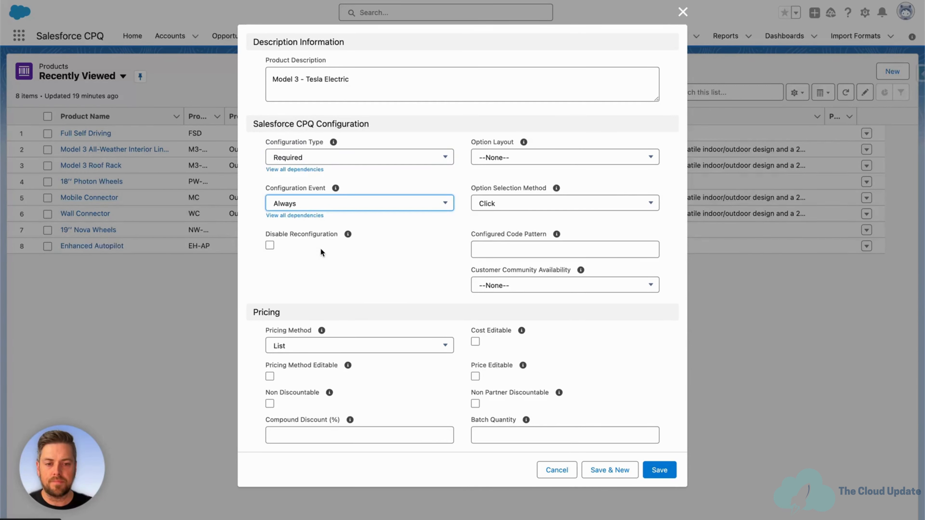
{"action": "left_click", "coordinate": [320, 248]}
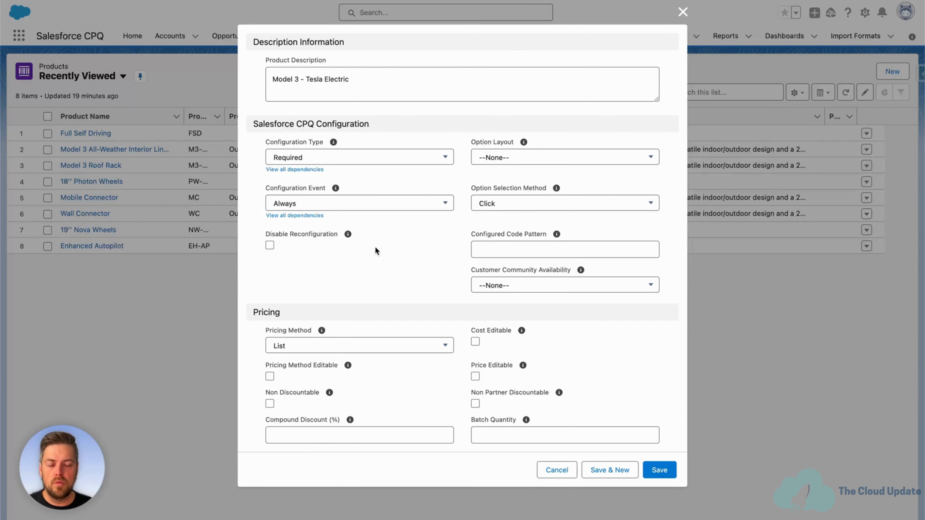
Save the new Model 3 product, leaving the pricing and subscription settings at their defaults
{"action": "scroll", "coordinate": [375, 248], "scroll_direction": "down", "scroll_amount": 5}
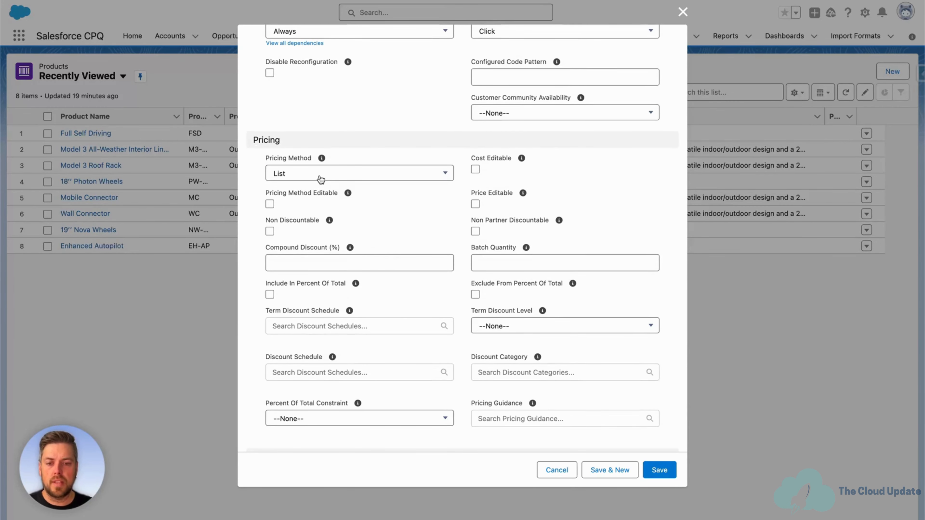
{"action": "scroll", "coordinate": [321, 178], "scroll_direction": "down", "scroll_amount": 6}
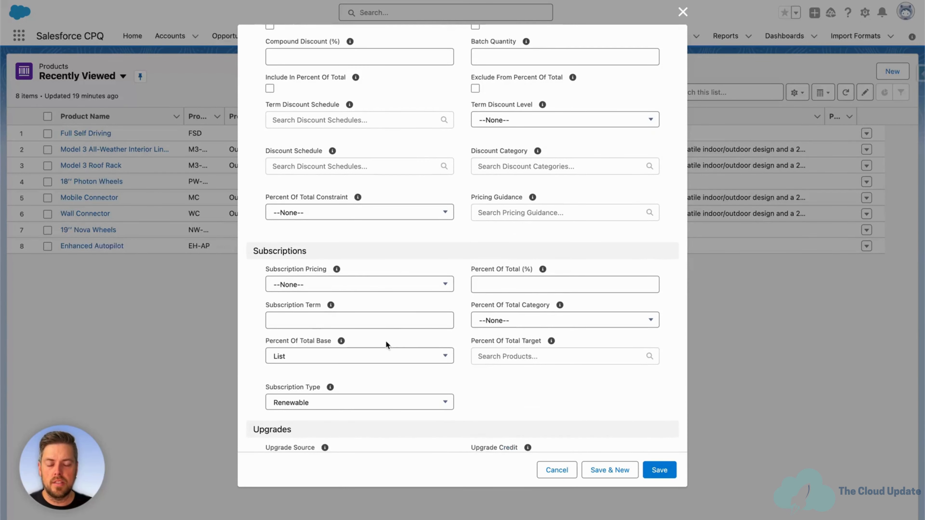
{"action": "scroll", "coordinate": [386, 343], "scroll_direction": "down", "scroll_amount": 1}
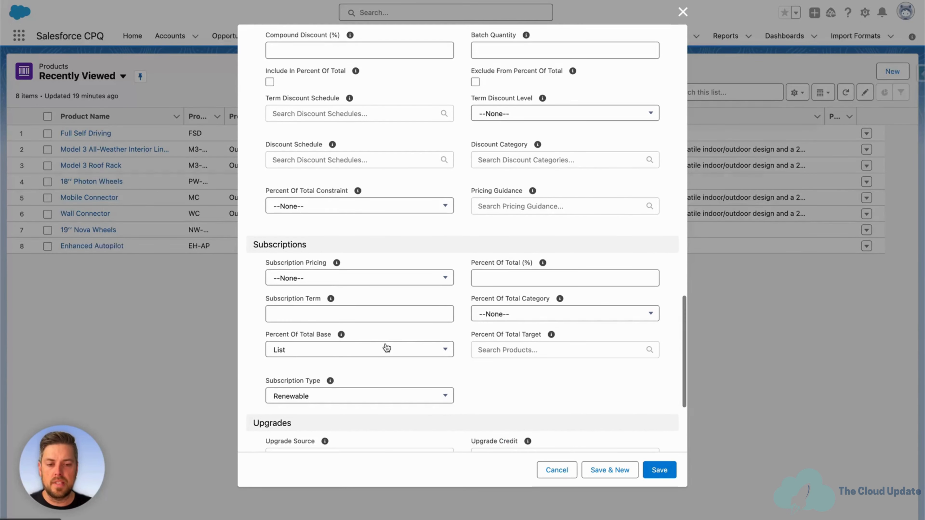
{"action": "left_click", "coordinate": [658, 473]}
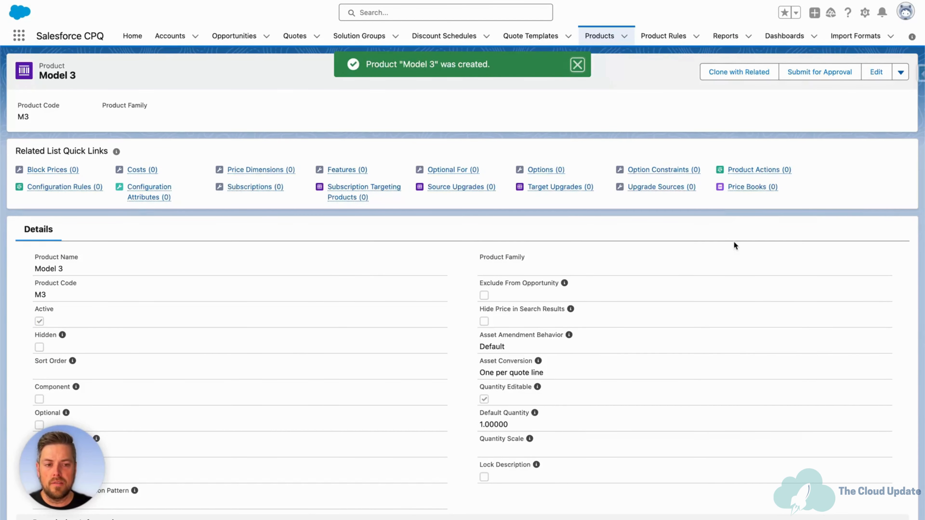
Add an active Standard Price Book entry for Model 3 with a list price of 35,990.00
{"action": "left_click", "coordinate": [760, 188]}
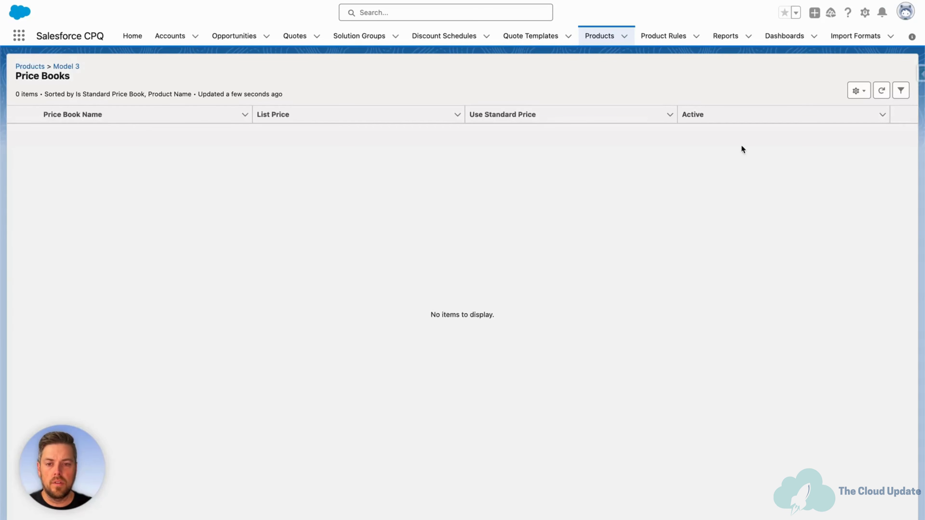
{"action": "left_click", "coordinate": [835, 73]}
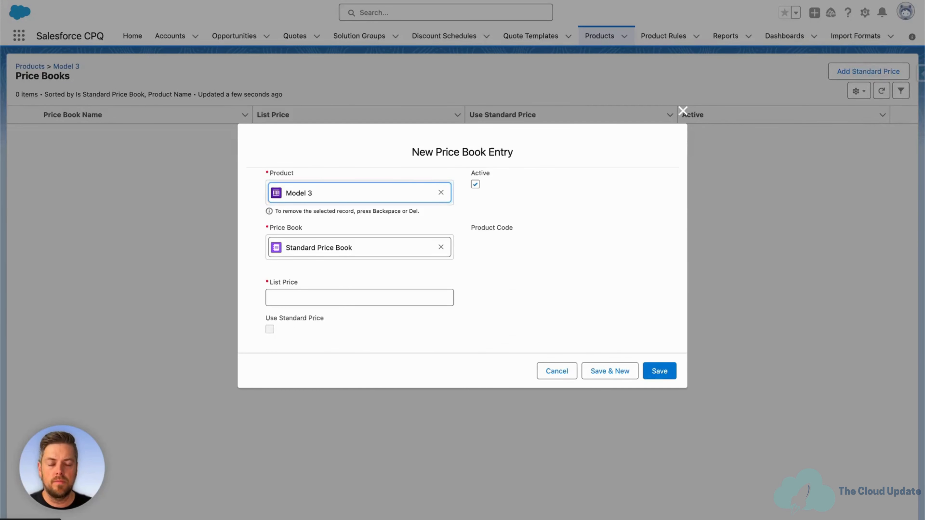
{"action": "left_click", "coordinate": [347, 296]}
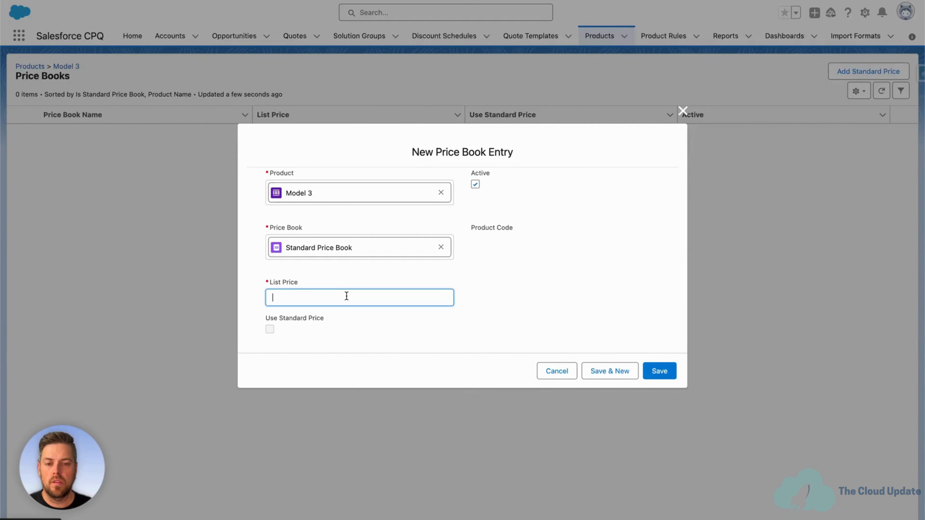
{"action": "type", "text": "35,990.00"}
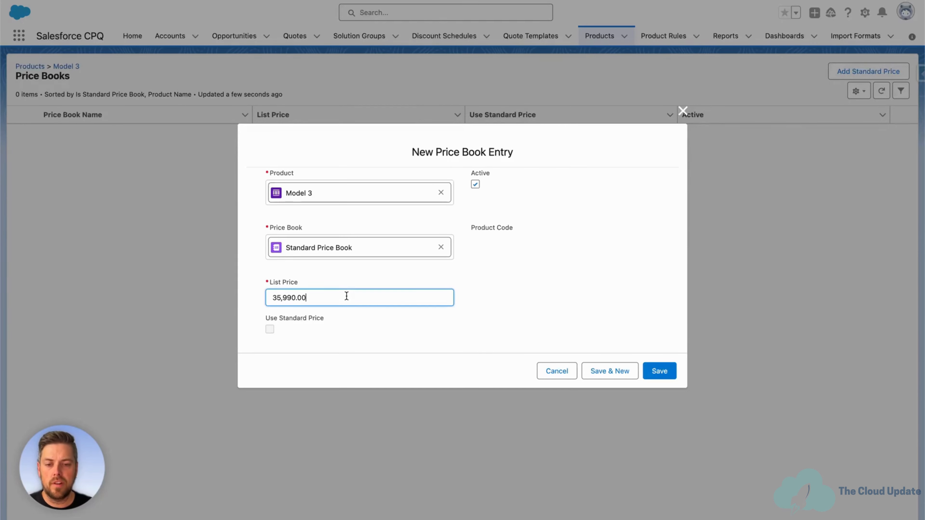
{"action": "left_click", "coordinate": [662, 371]}
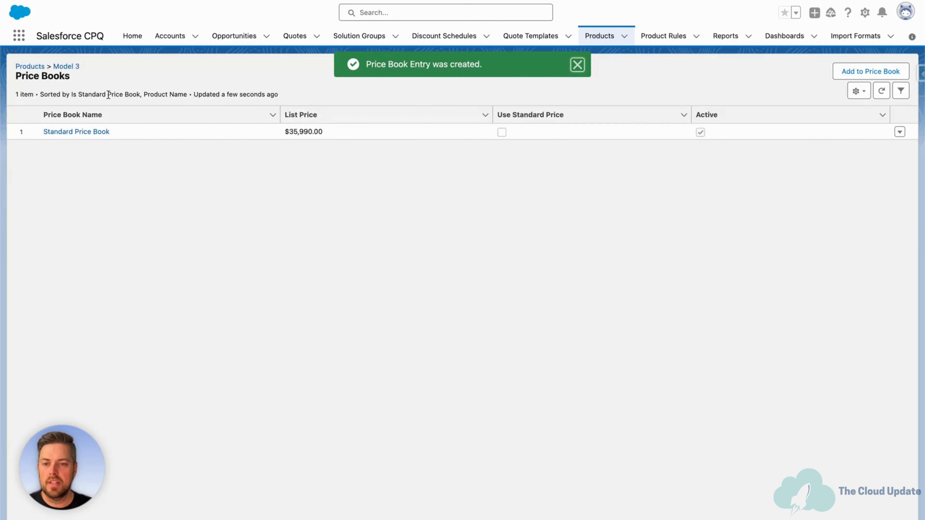
Start a new product feature for Model 3 named Wheels, with number 10
{"action": "left_click", "coordinate": [68, 66]}
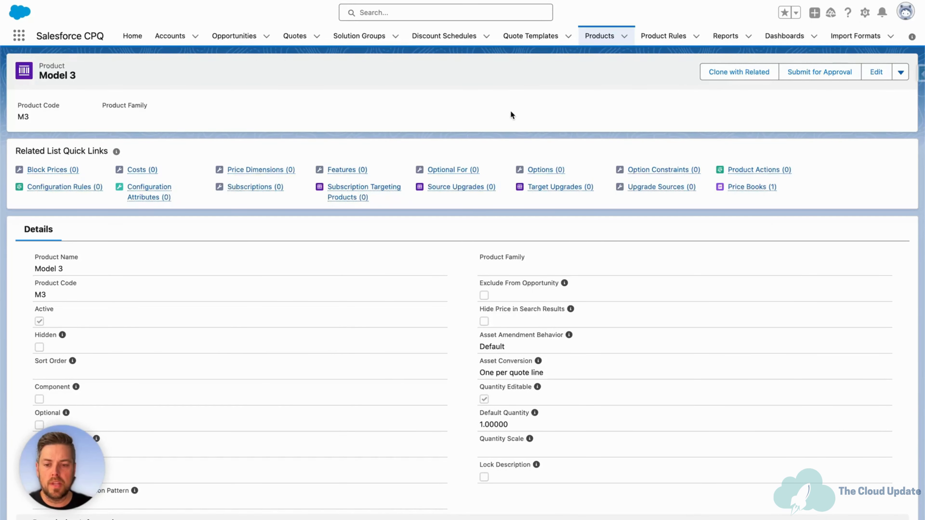
{"action": "mouse_move", "coordinate": [470, 171]}
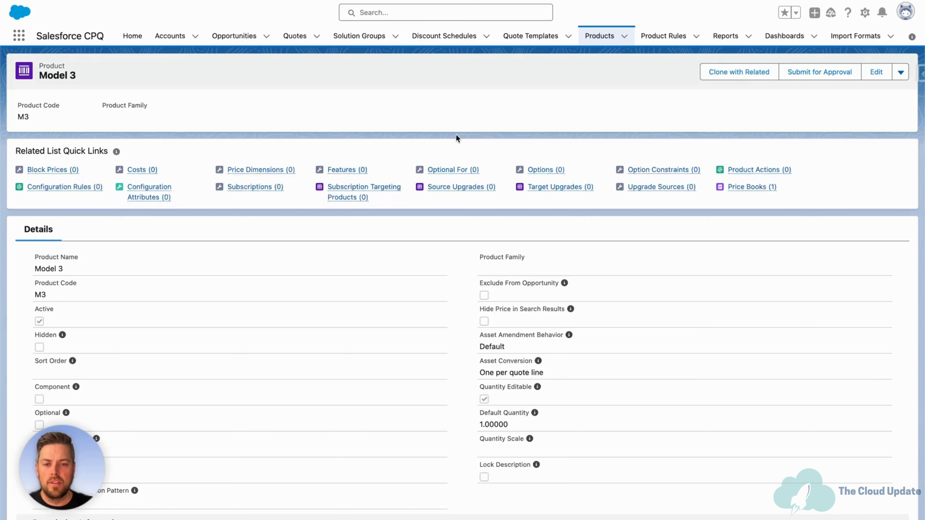
{"action": "mouse_move", "coordinate": [327, 170]}
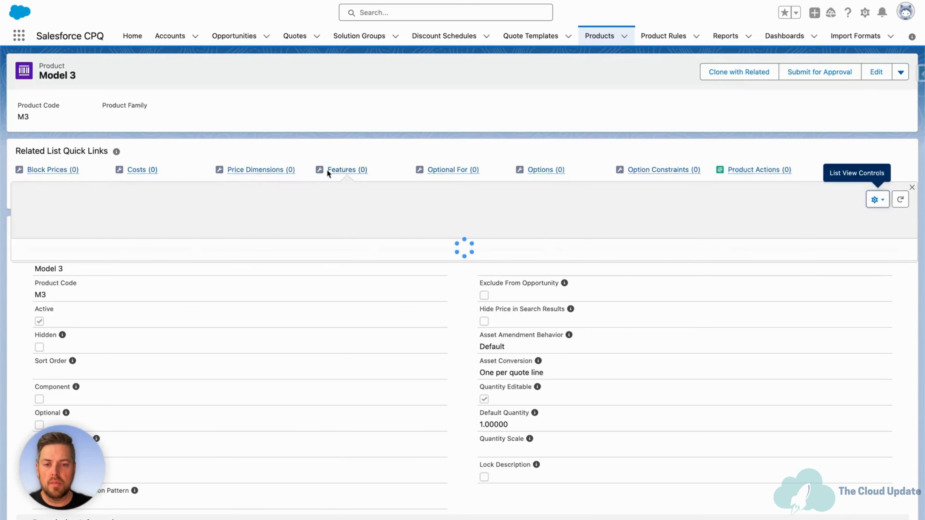
{"action": "left_click", "coordinate": [348, 170]}
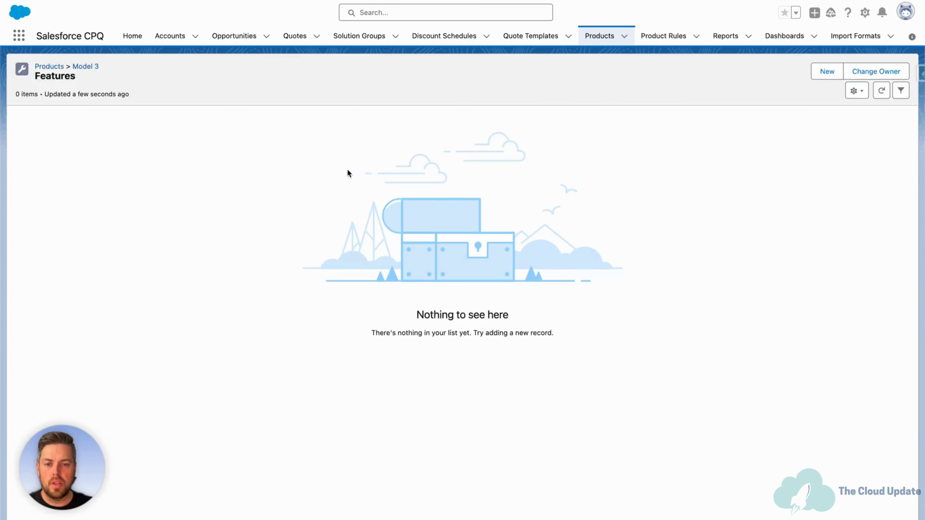
{"action": "left_click", "coordinate": [825, 72]}
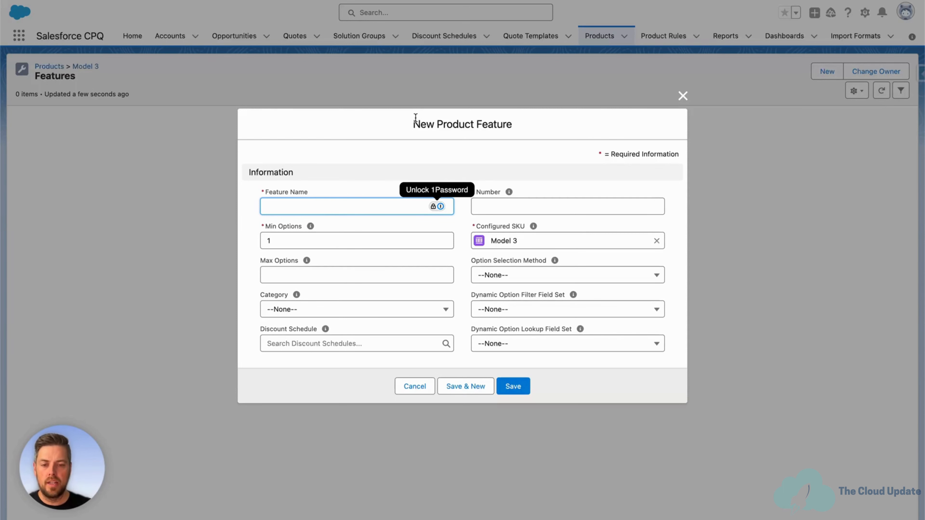
{"action": "type", "text": "Wheels"}
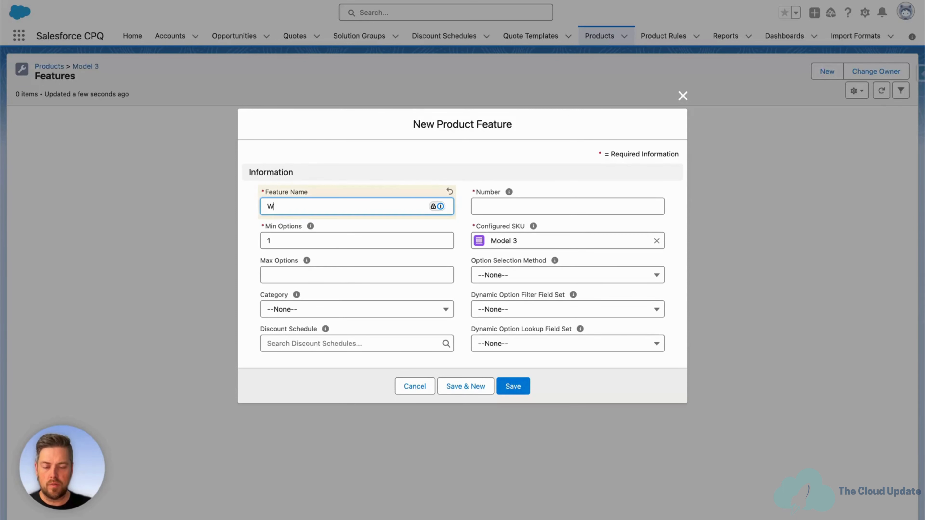
{"action": "left_click", "coordinate": [503, 204]}
{"action": "type", "text": "10"}
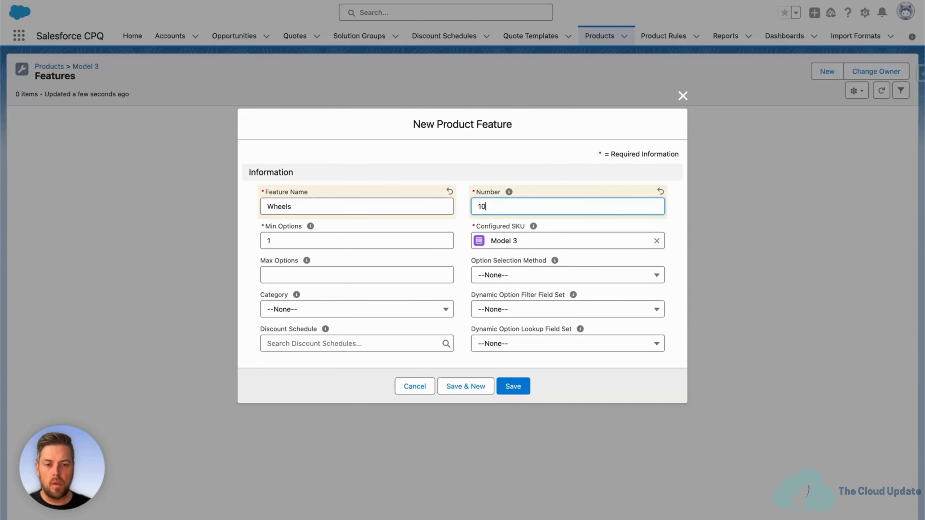
Set the Wheels feature's Max Options to 1 and save it, continuing with another new feature
{"action": "left_click_drag", "start_coordinate": [301, 226], "coordinate": [263, 225]}
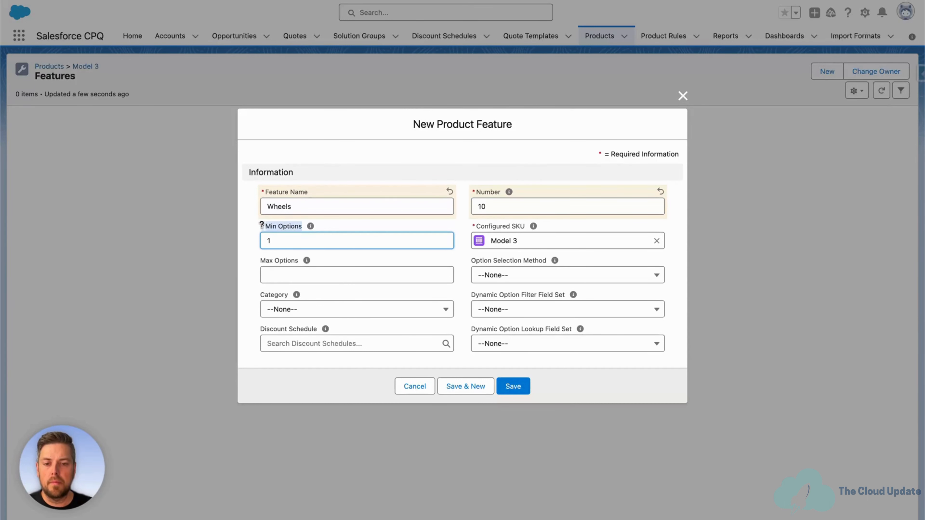
{"action": "left_click", "coordinate": [263, 259]}
{"action": "left_click_drag", "start_coordinate": [263, 260], "coordinate": [294, 261]}
{"action": "left_click", "coordinate": [294, 275]}
{"action": "type", "text": "1"}
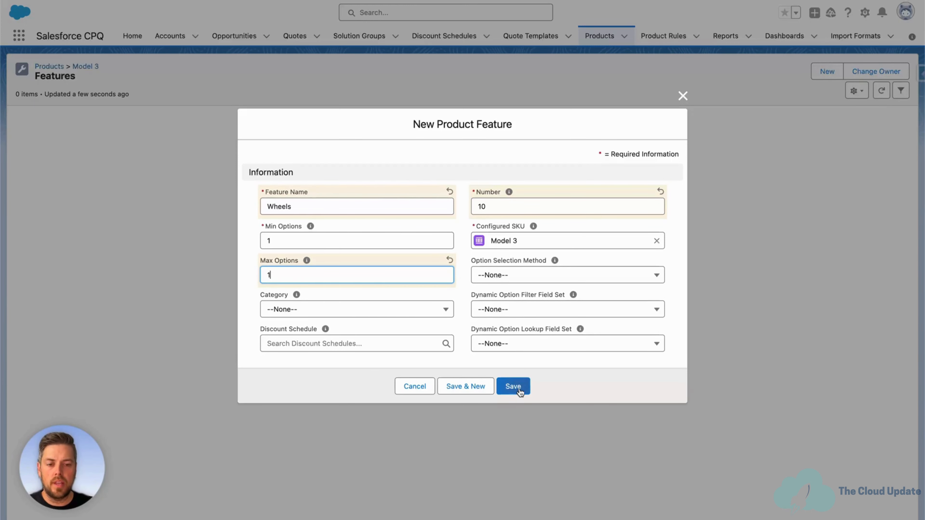
{"action": "left_click", "coordinate": [466, 387]}
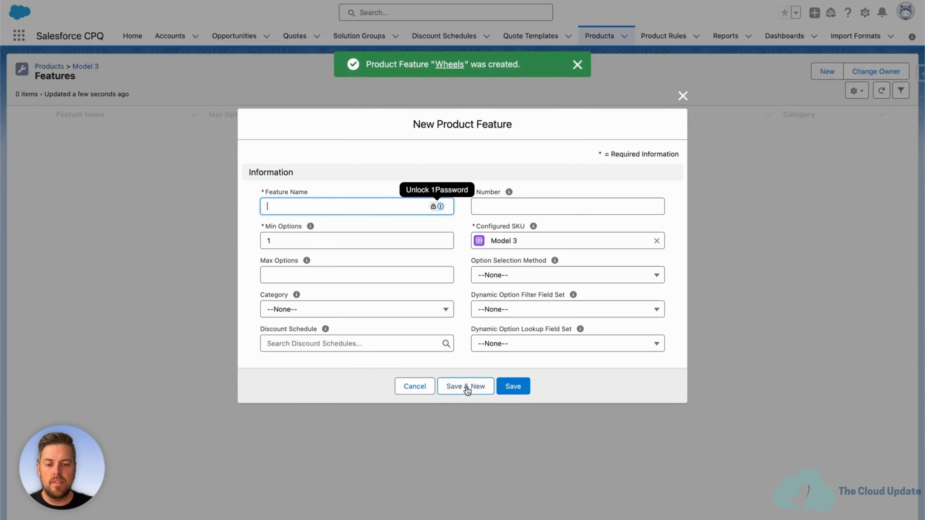
Create an Autopilot feature with number 20, Min Options 0 and Max Options 1, and save it, continuing with another new feature
{"action": "type", "text": "A"}
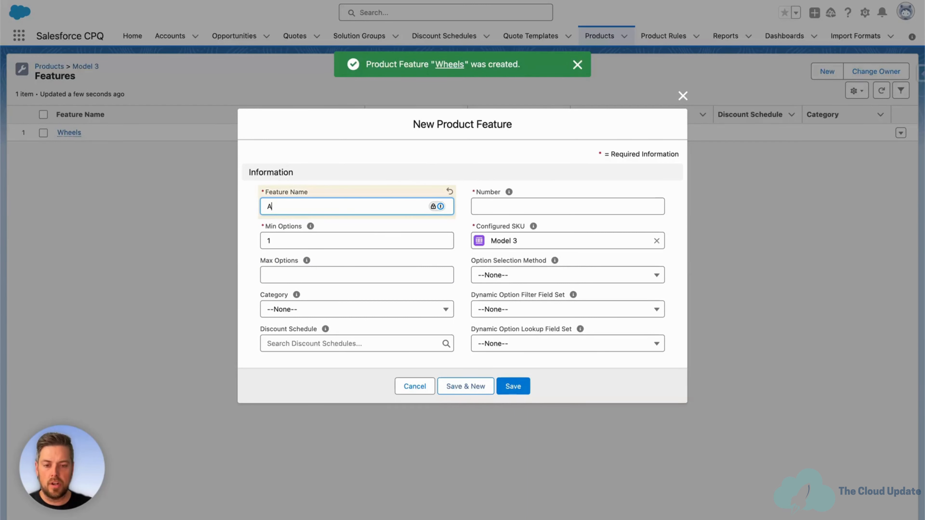
{"action": "type", "text": "utopilot"}
{"action": "key", "text": "Tab"}
{"action": "key", "text": "Tab"}
{"action": "type", "text": "20"}
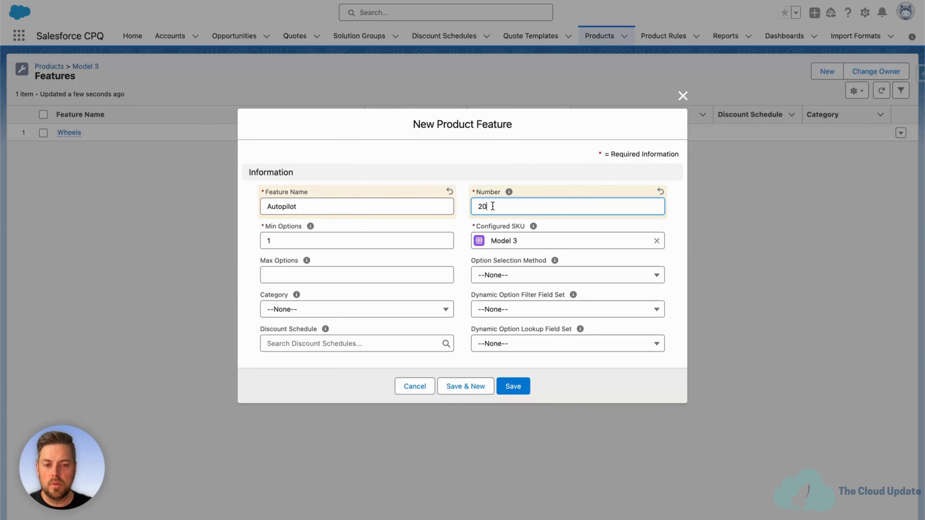
{"action": "left_click", "coordinate": [293, 241]}
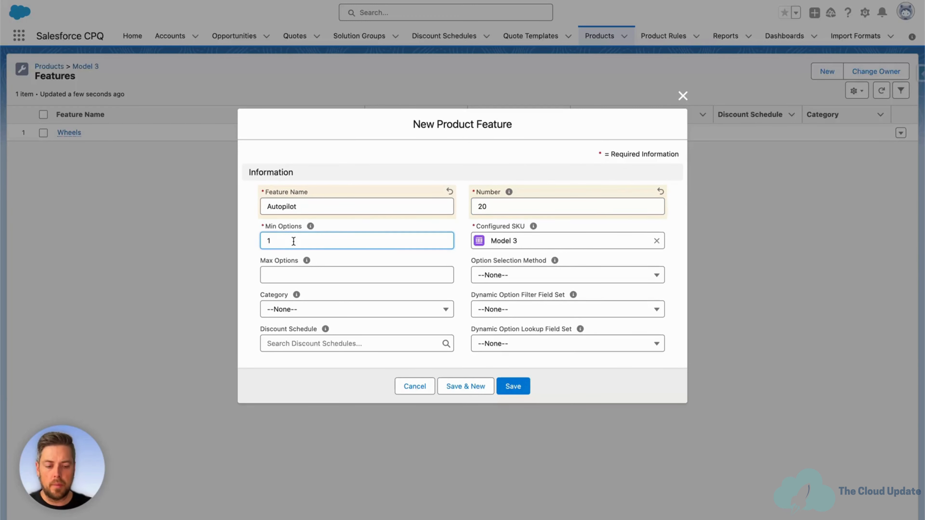
{"action": "key", "text": "BackSpace"}
{"action": "type", "text": "0"}
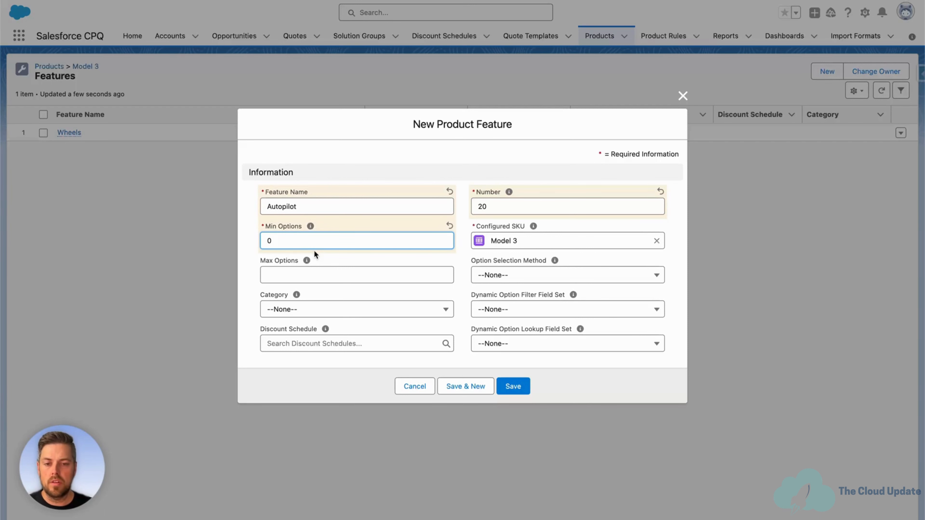
{"action": "left_click", "coordinate": [301, 275]}
{"action": "type", "text": "1"}
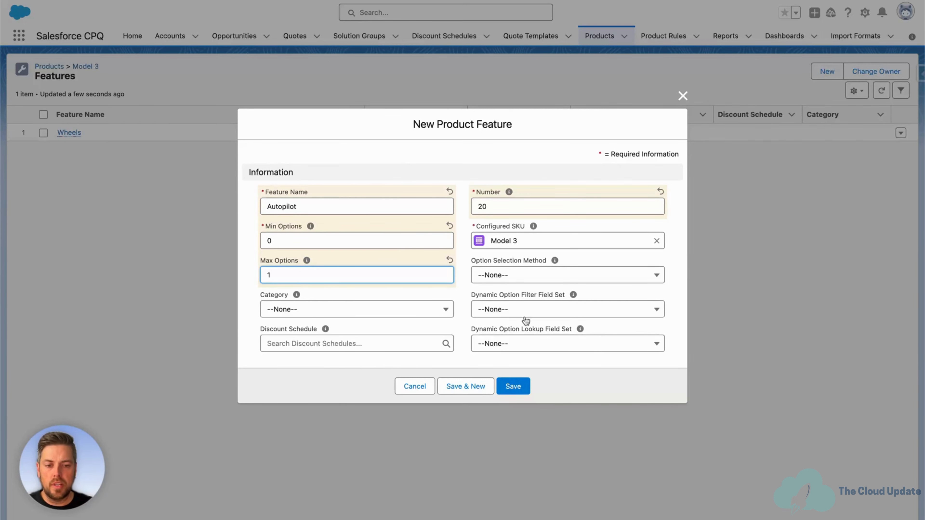
{"action": "left_click", "coordinate": [455, 387]}
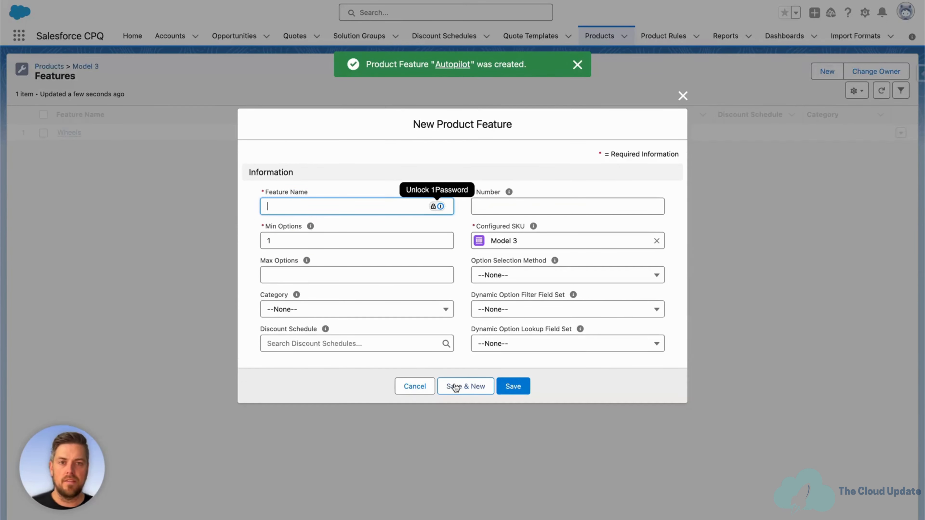
Create a Charging feature with number 30 and Min Options 0, and save it, continuing with another new feature
{"action": "type", "text": "Charging"}
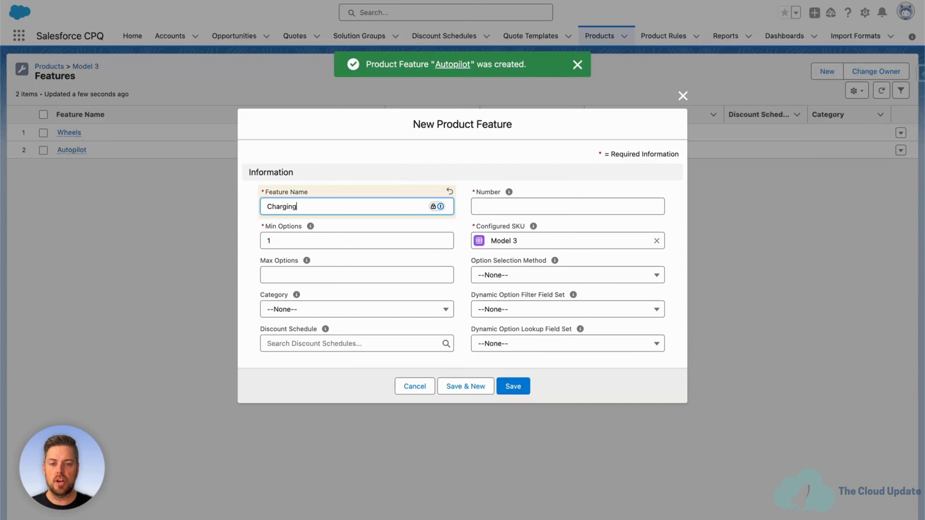
{"action": "key", "text": "Tab"}
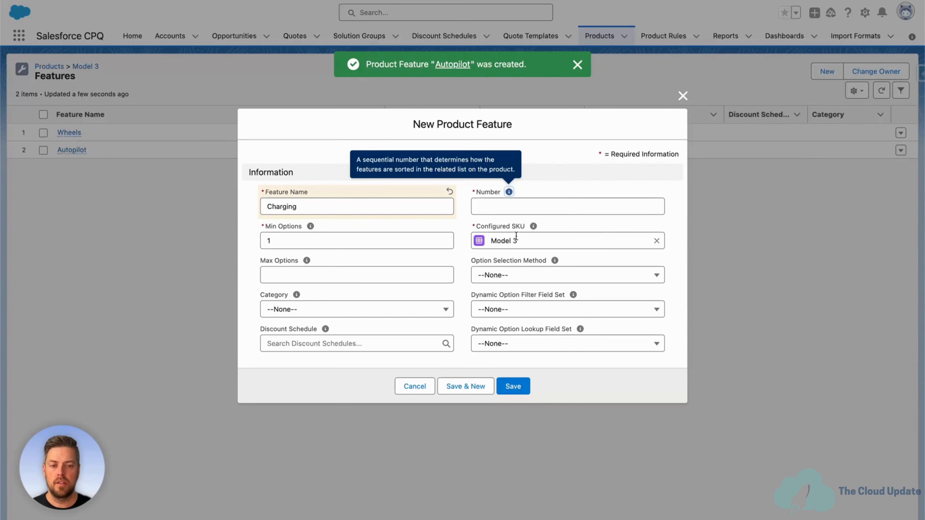
{"action": "key", "text": "Tab"}
{"action": "type", "text": "30"}
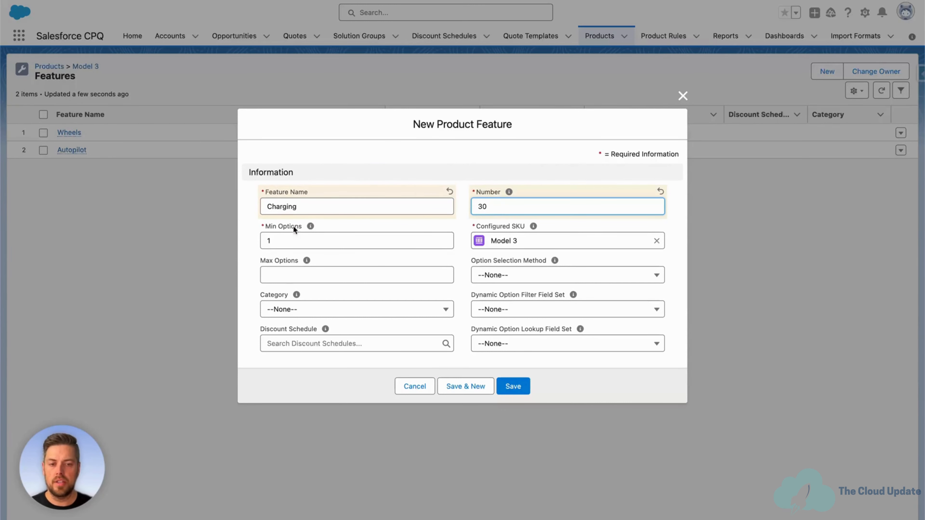
{"action": "left_click", "coordinate": [299, 241]}
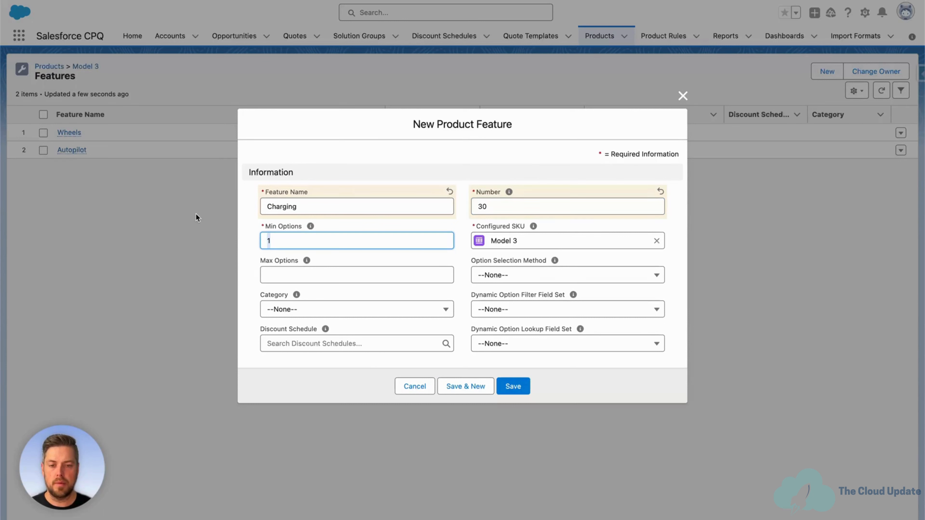
{"action": "type", "text": "0"}
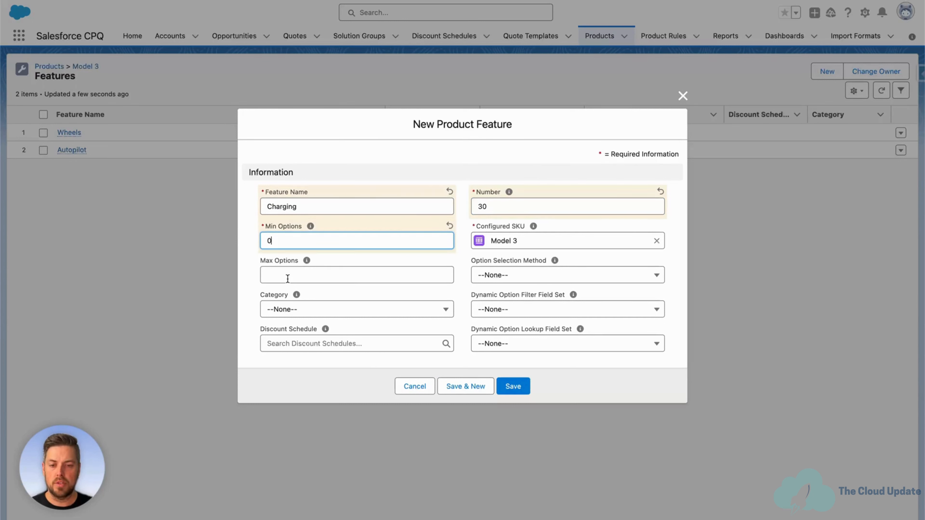
{"action": "left_click", "coordinate": [465, 385]}
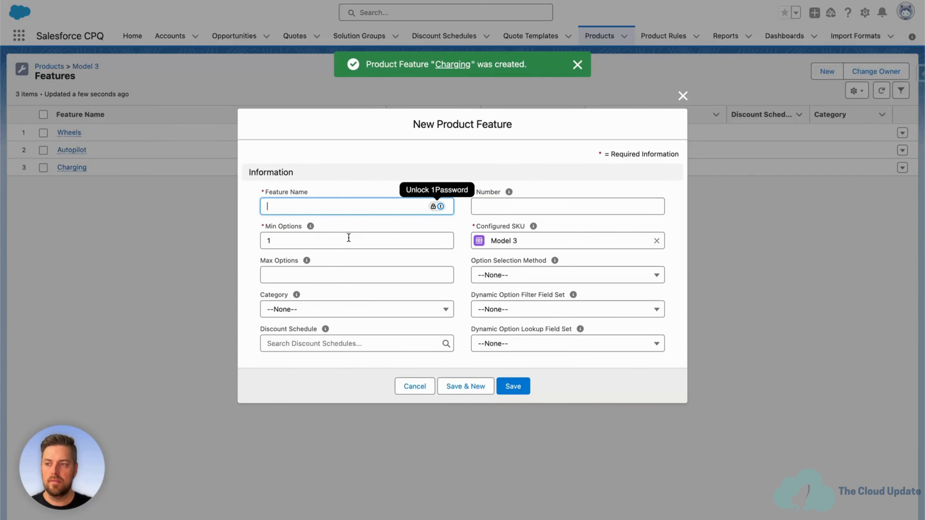
Create an Accessories feature with number 40 and Min Options 0, and save it as the last feature
{"action": "type", "text": "Accessories"}
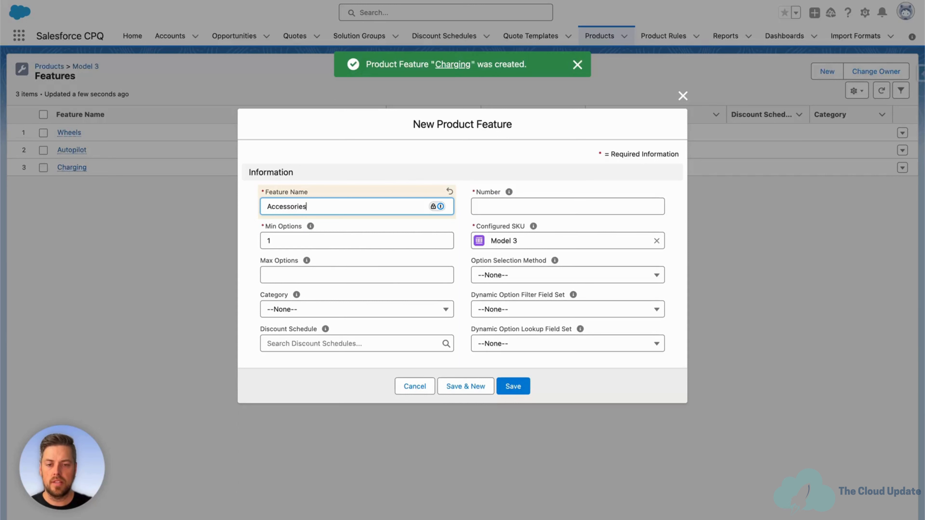
{"action": "key", "text": "Tab"}
{"action": "key", "text": "Tab"}
{"action": "type", "text": "40"}
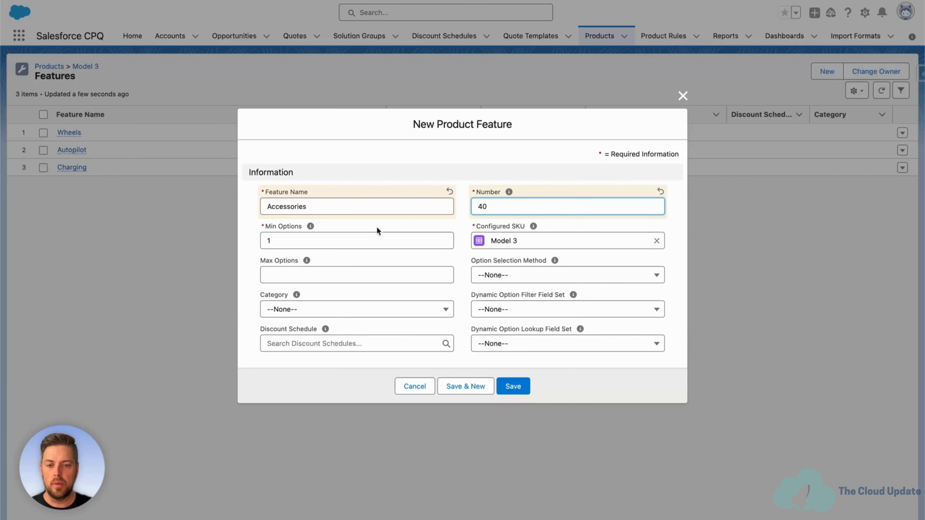
{"action": "key", "text": "Tab"}
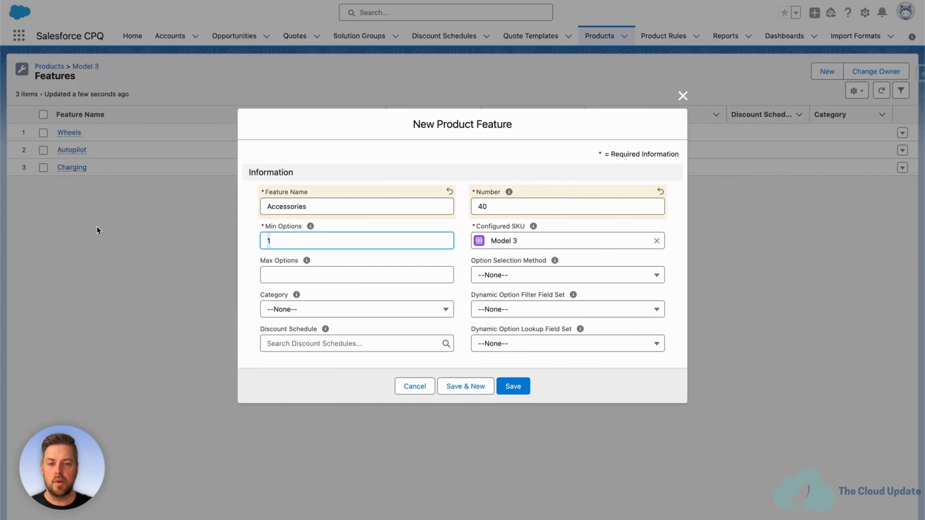
{"action": "type", "text": "0"}
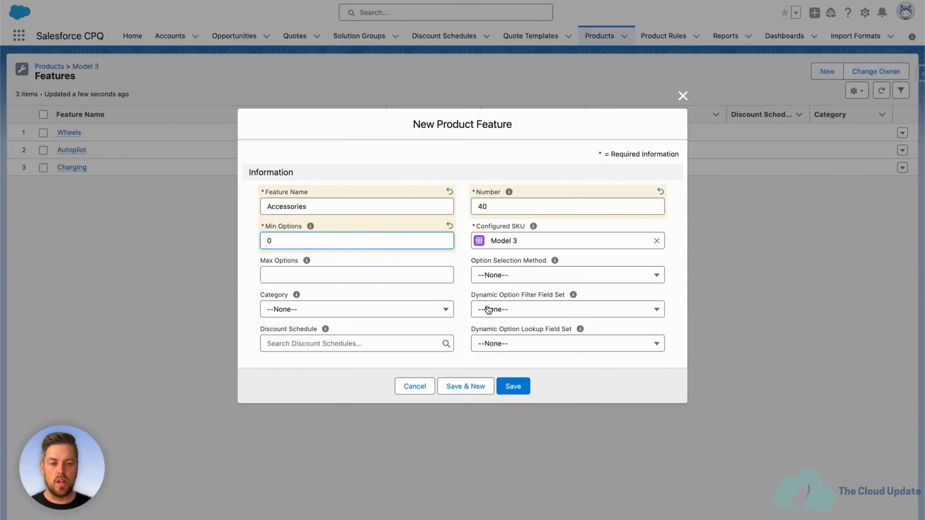
{"action": "left_click", "coordinate": [511, 382]}
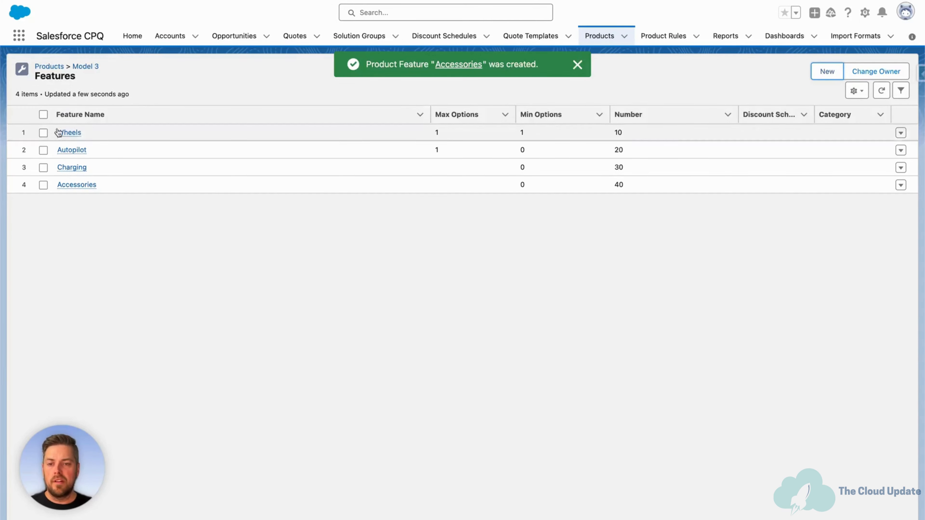
Return to the Model 3 product record and open its related list of product options
{"action": "left_click", "coordinate": [90, 67]}
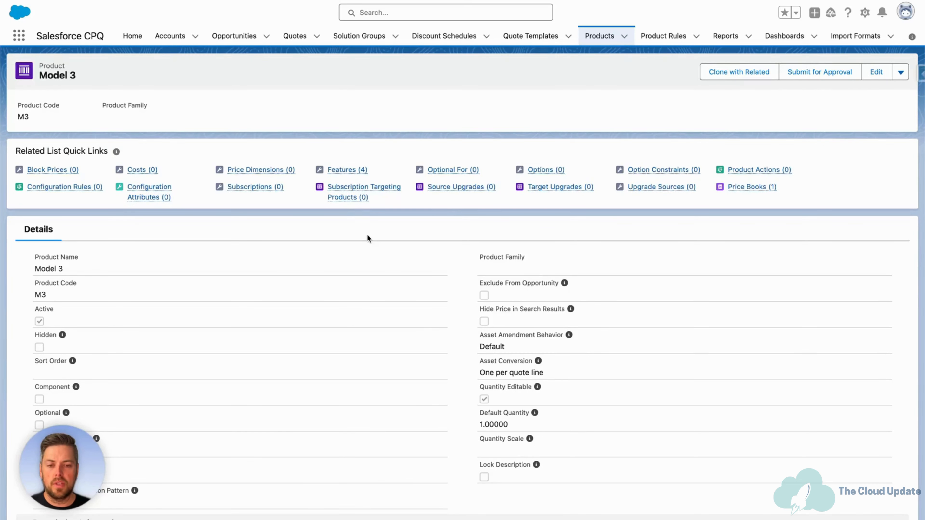
{"action": "mouse_move", "coordinate": [355, 188]}
{"action": "left_click", "coordinate": [478, 189]}
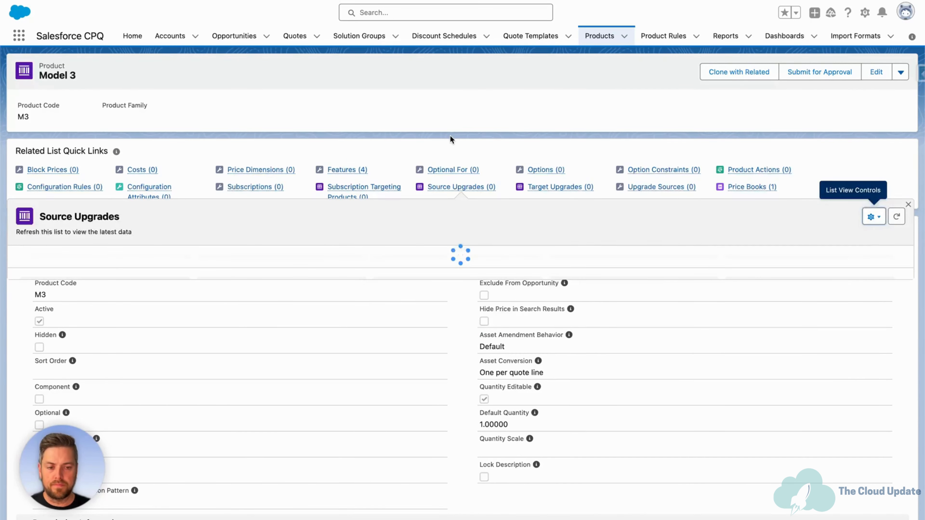
{"action": "left_click", "coordinate": [548, 174]}
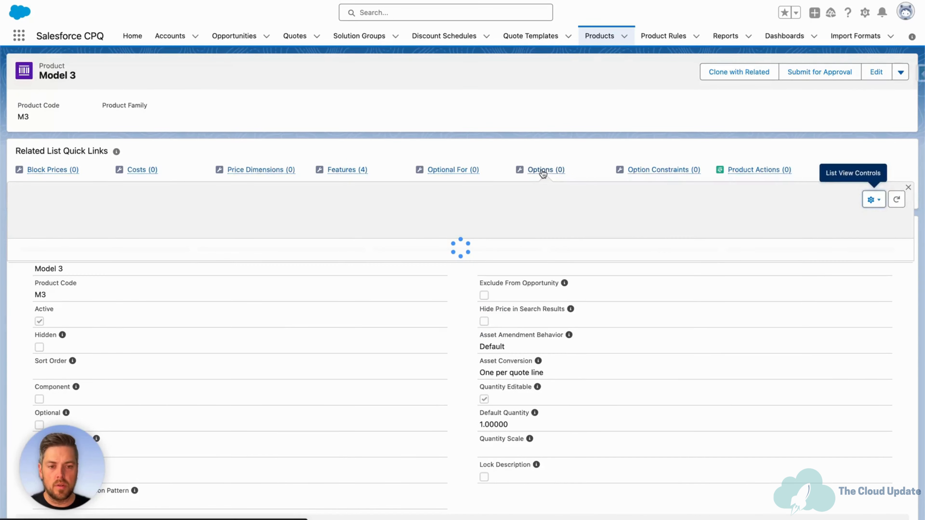
{"action": "left_click", "coordinate": [543, 171]}
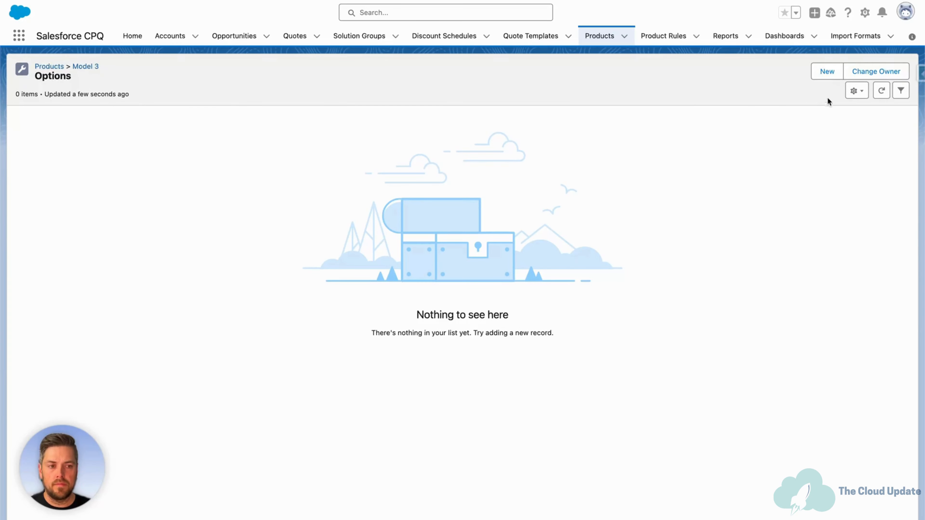
Start a new product option numbered 10 with 18'' Photon Wheels as the Optional SKU, assigned to the Wheels feature
{"action": "left_click", "coordinate": [827, 75]}
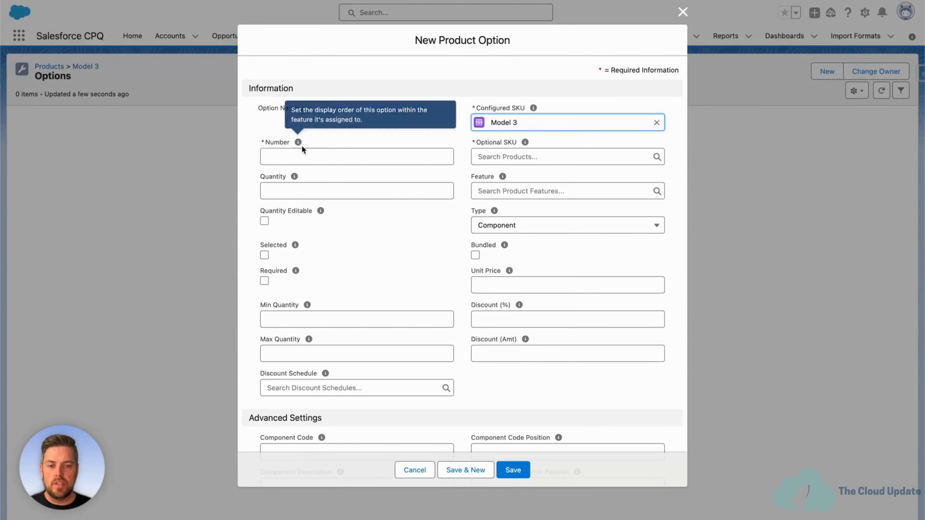
{"action": "left_click", "coordinate": [300, 151]}
{"action": "type", "text": "10"}
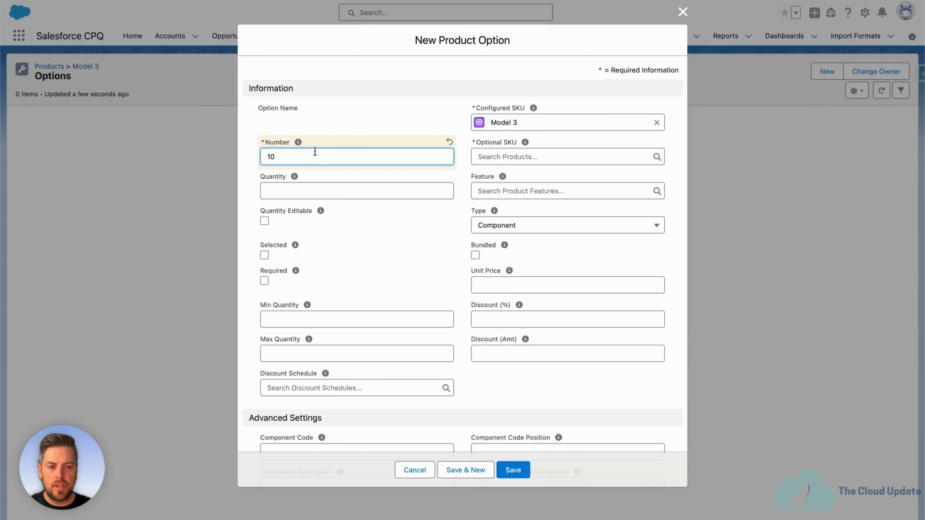
{"action": "left_click", "coordinate": [513, 157]}
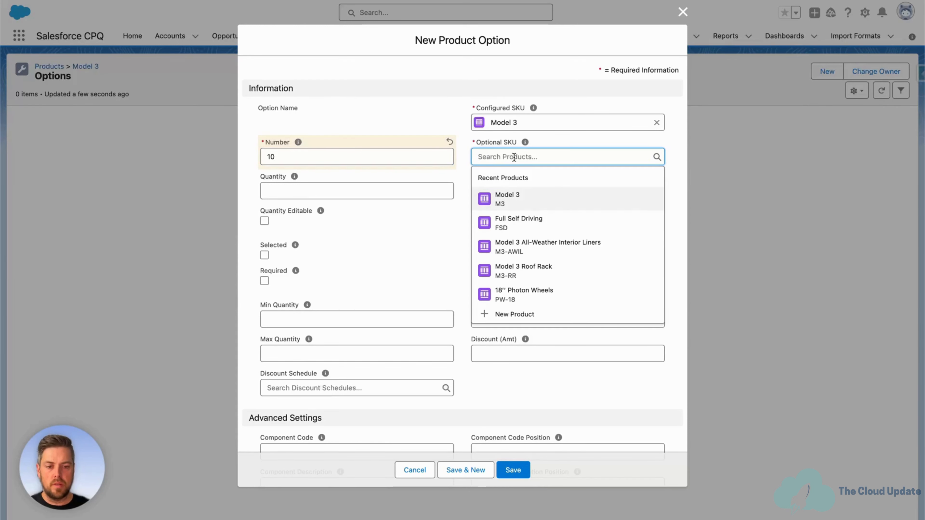
{"action": "left_click", "coordinate": [527, 294]}
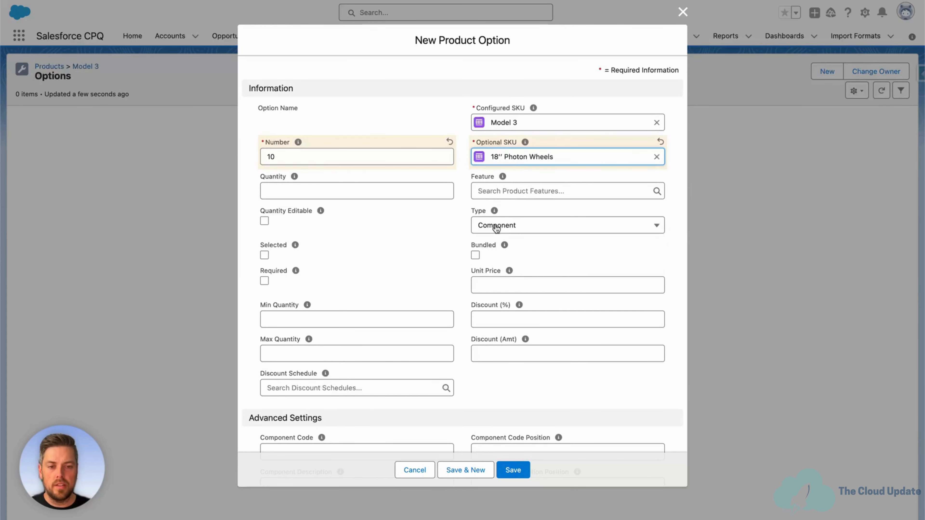
{"action": "left_click", "coordinate": [511, 191]}
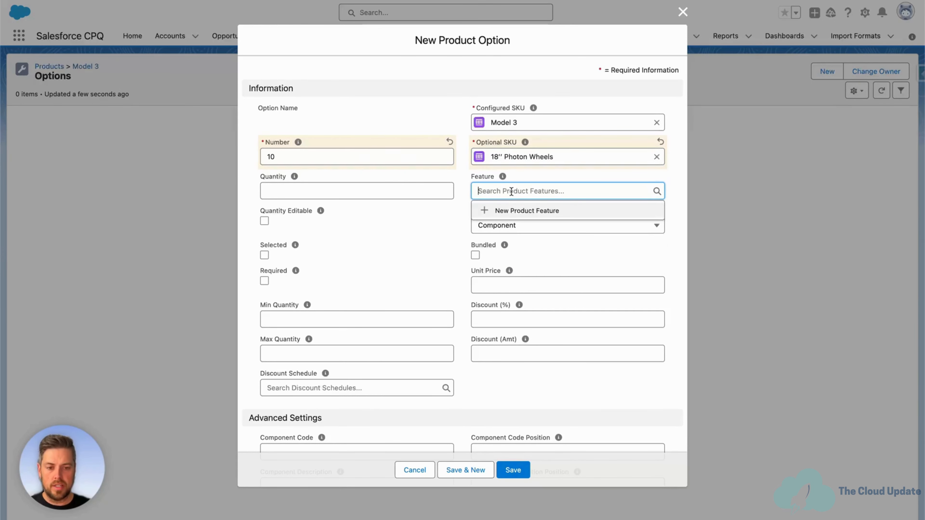
{"action": "type", "text": "wheel"}
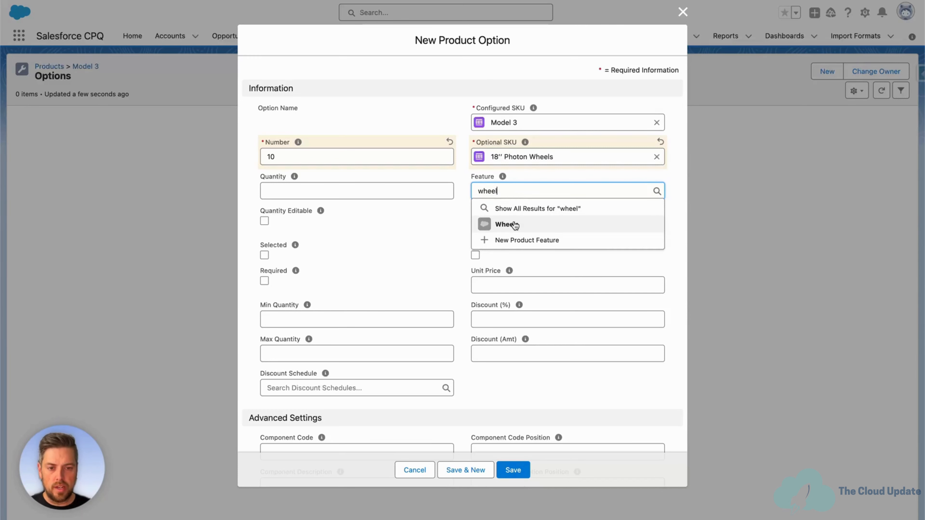
{"action": "left_click", "coordinate": [514, 225]}
Set the 18'' Photon Wheels option's quantity to 1 and mark it as Selected and Bundled
{"action": "left_click", "coordinate": [313, 185]}
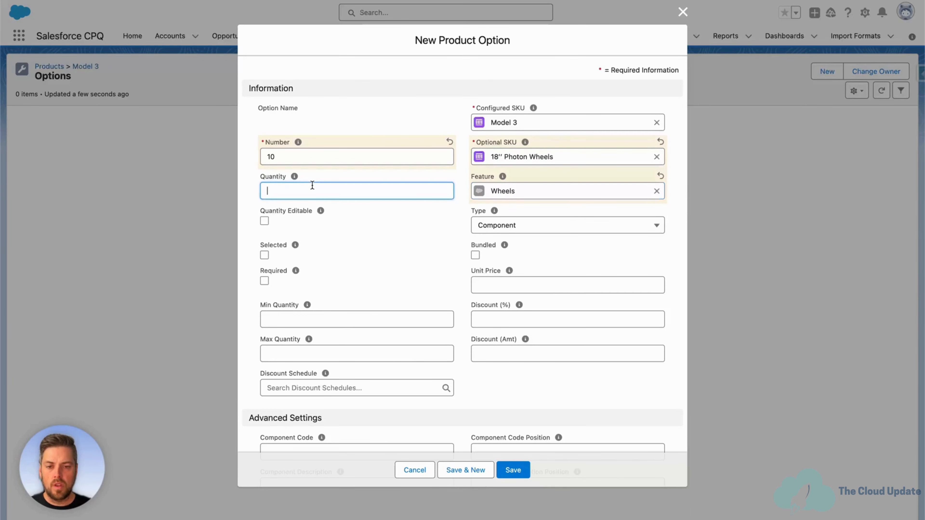
{"action": "type", "text": "1"}
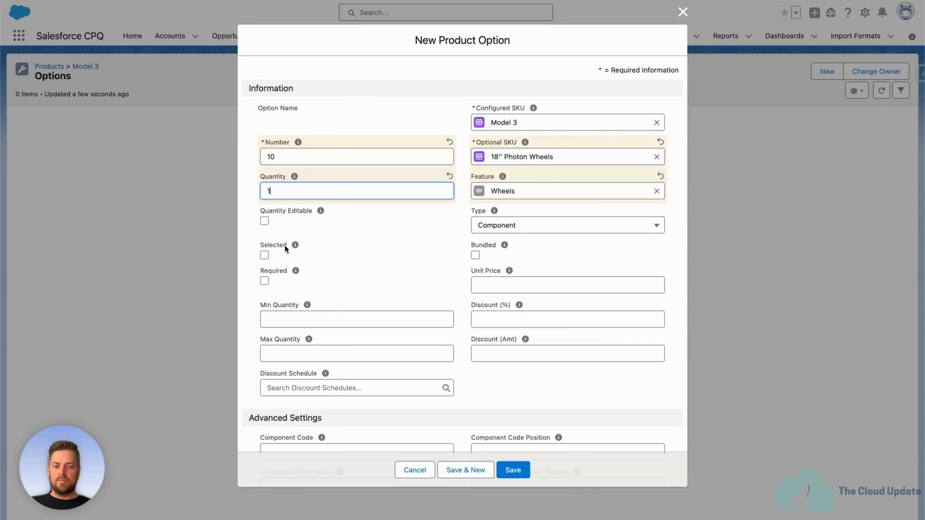
{"action": "left_click", "coordinate": [264, 256]}
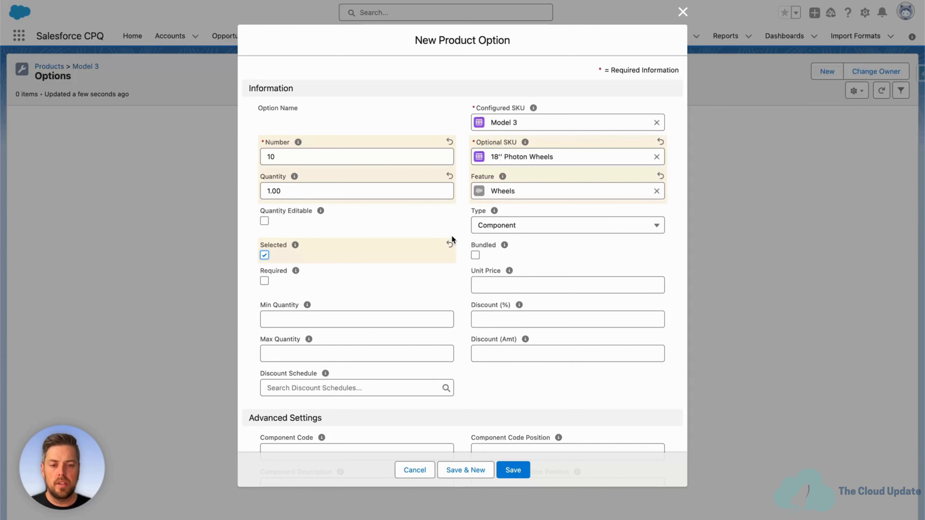
{"action": "left_click", "coordinate": [475, 255]}
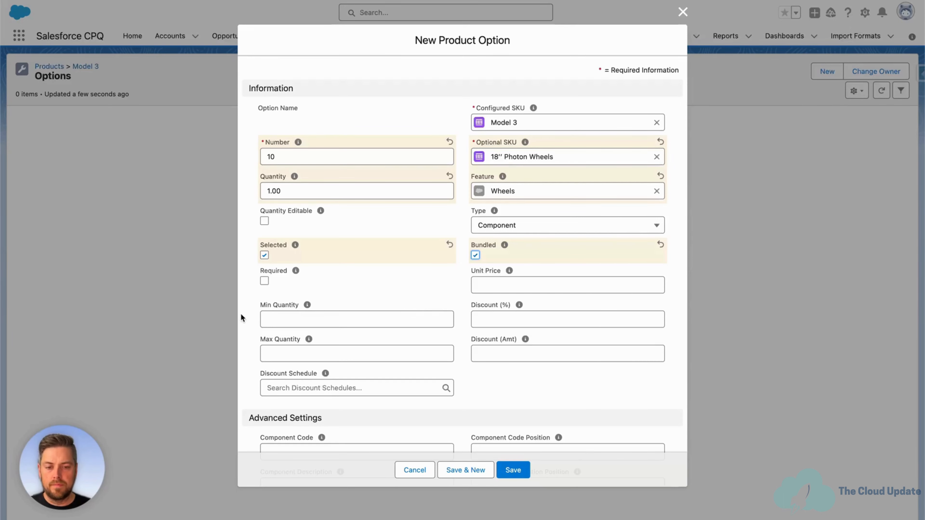
{"action": "scroll", "coordinate": [241, 314], "scroll_direction": "down", "scroll_amount": 2}
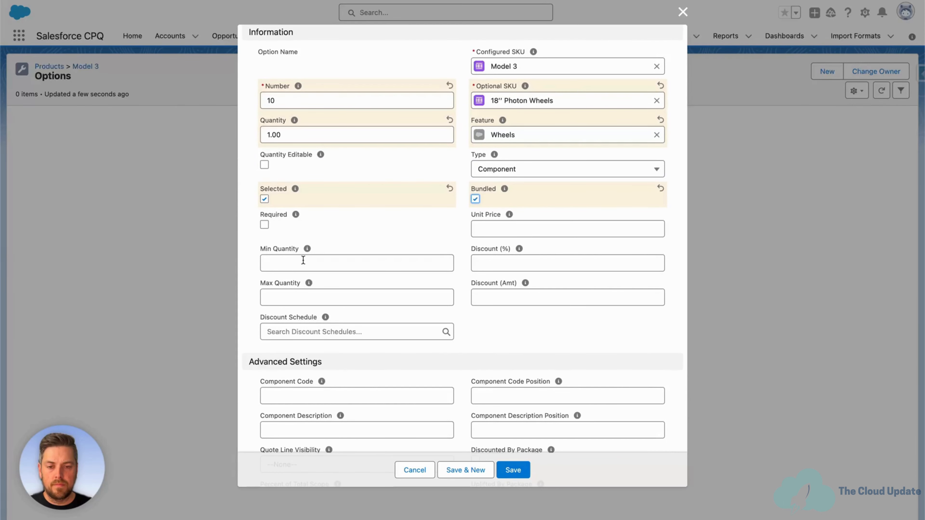
Save the 18'' Photon Wheels option and start another one numbered 20 with 19'' Nova Wheels as the Optional SKU
{"action": "scroll", "coordinate": [321, 311], "scroll_direction": "up", "scroll_amount": 2}
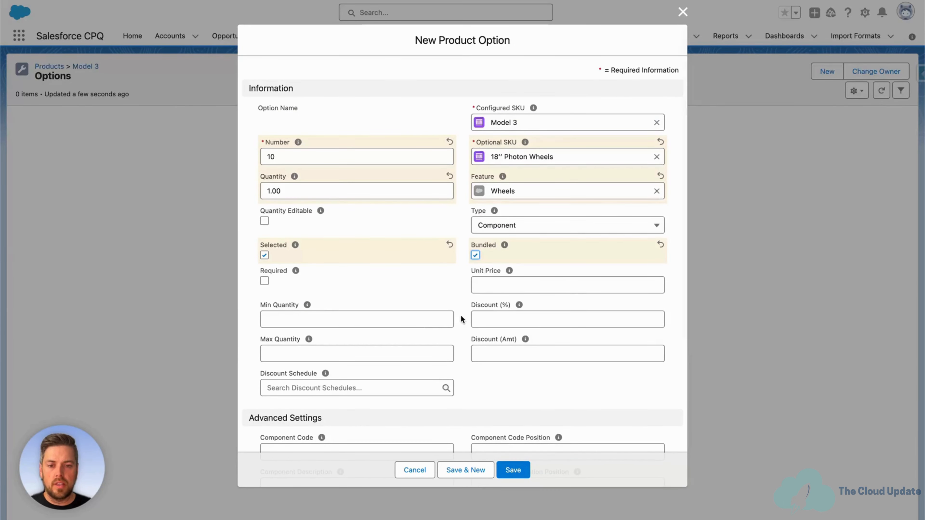
{"action": "left_click", "coordinate": [469, 471]}
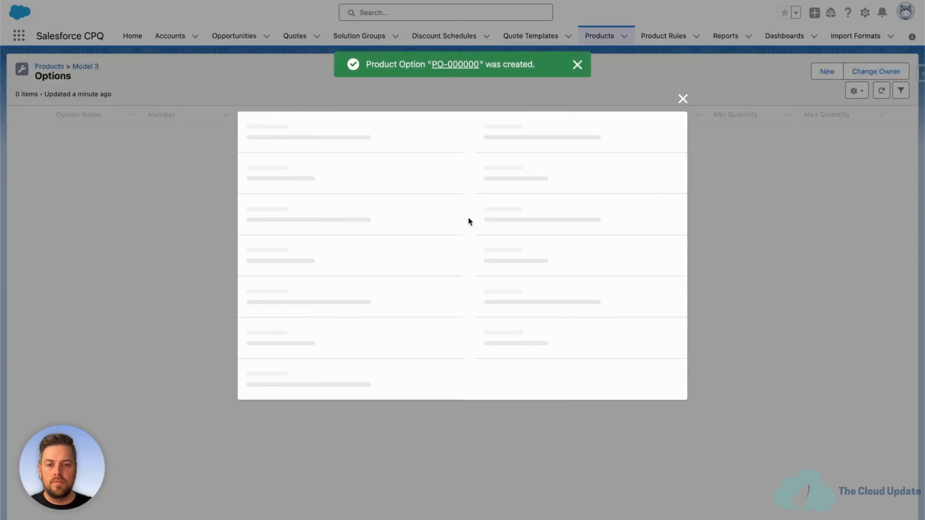
{"action": "left_click", "coordinate": [348, 157]}
{"action": "type", "text": "20"}
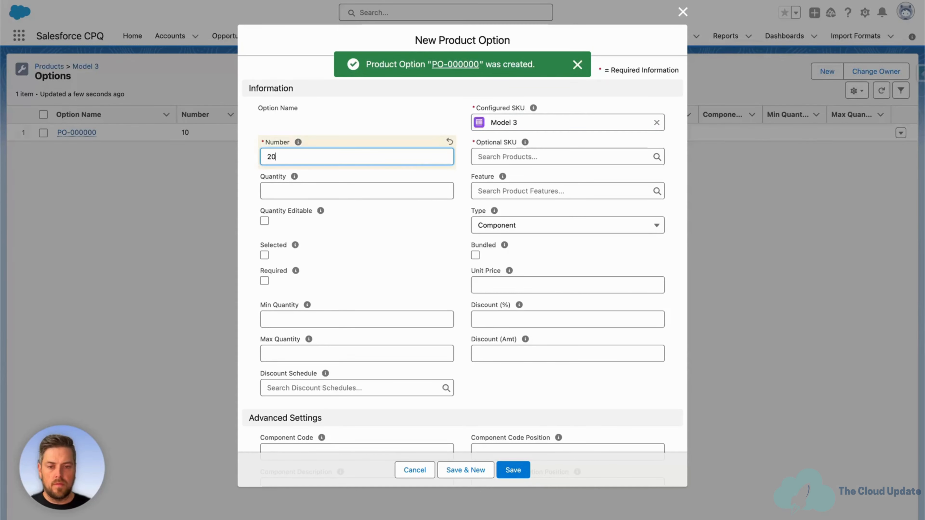
{"action": "left_click", "coordinate": [506, 153]}
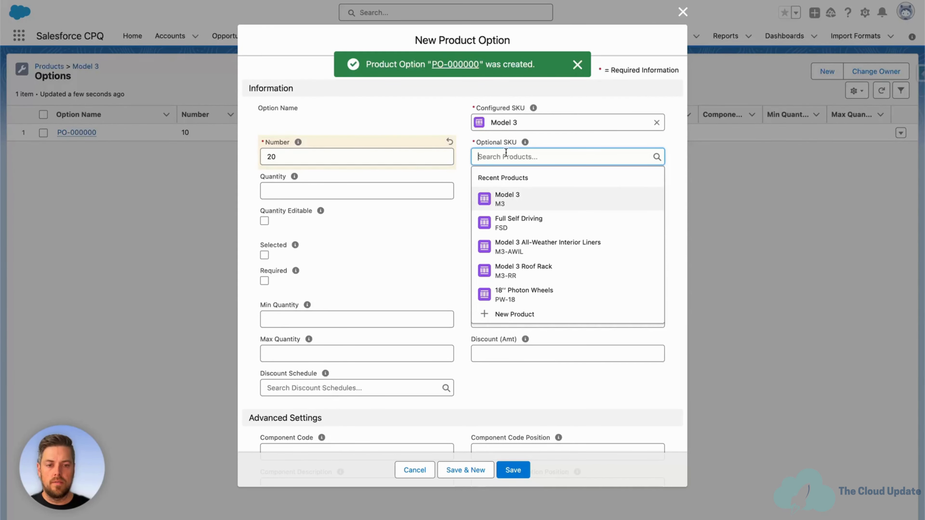
{"action": "type", "text": "19"}
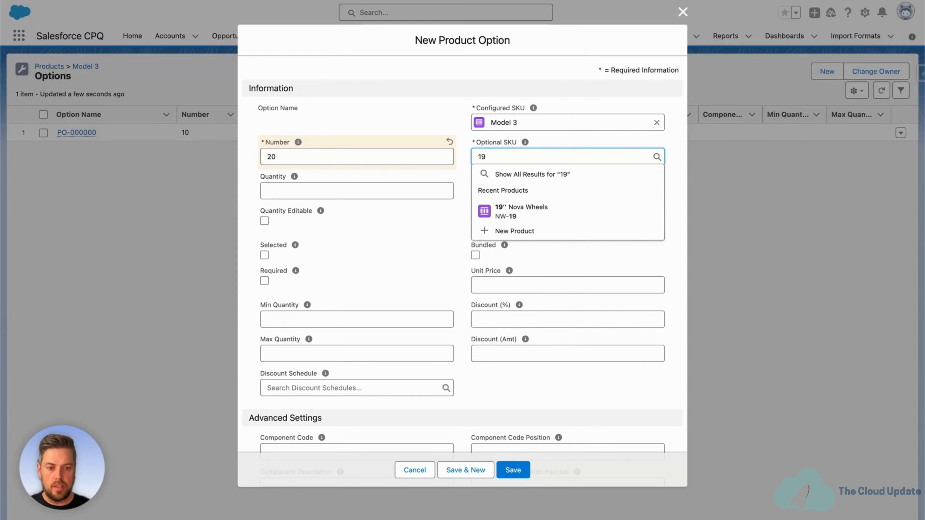
{"action": "left_click", "coordinate": [521, 206]}
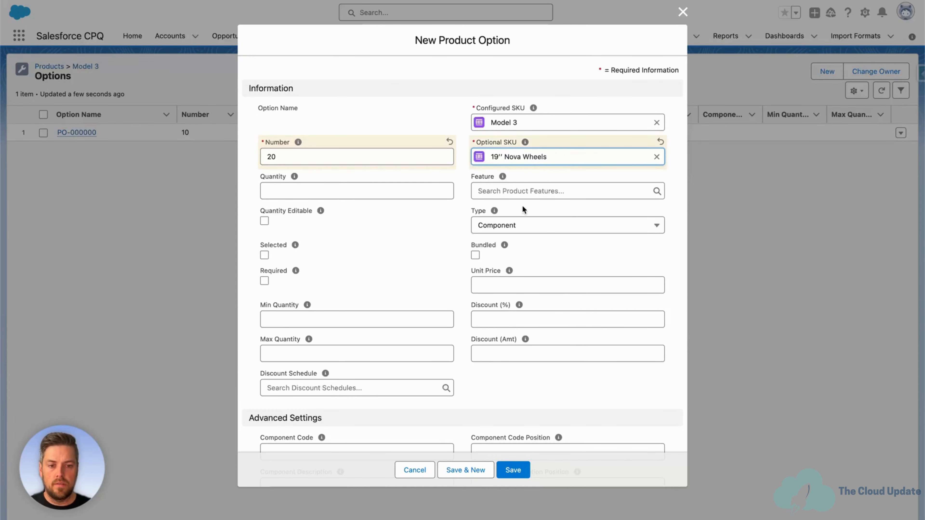
Assign the 19'' Nova Wheels option to the Wheels feature with quantity 1, then save it and open a new blank option
{"action": "left_click", "coordinate": [519, 191]}
{"action": "type", "text": "wheels"}
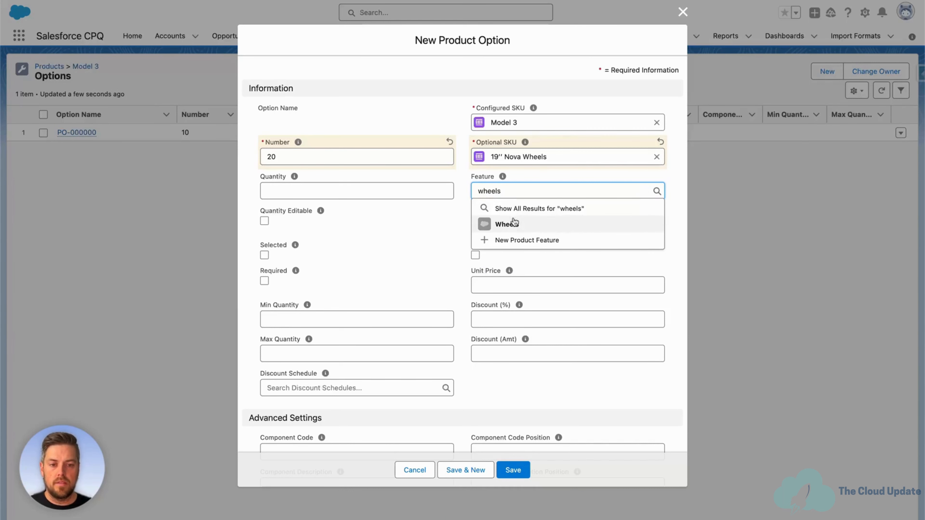
{"action": "left_click", "coordinate": [501, 223]}
{"action": "left_click", "coordinate": [356, 187]}
{"action": "type", "text": "1"}
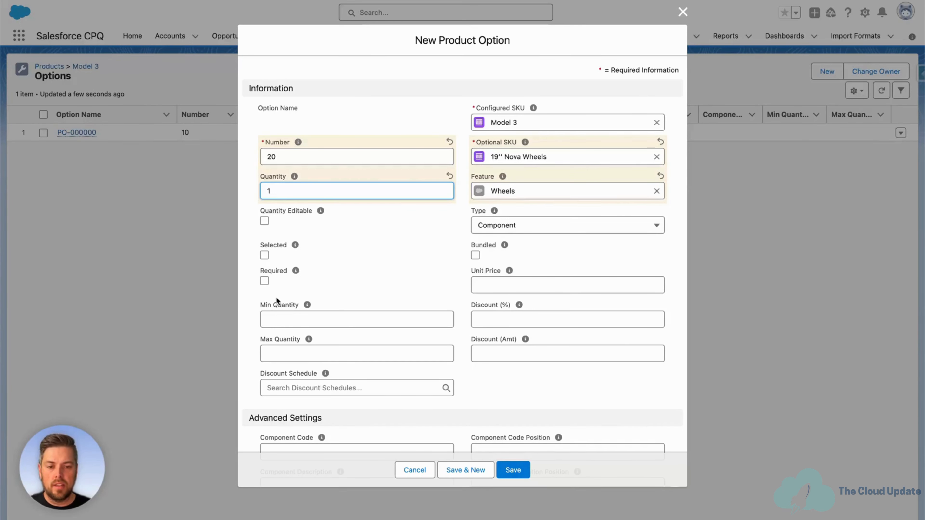
{"action": "left_click", "coordinate": [459, 242]}
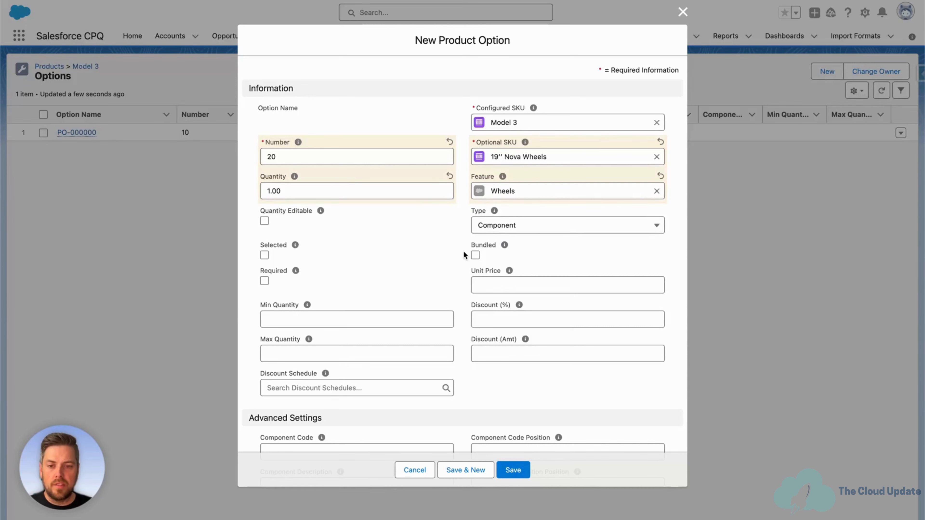
{"action": "left_click", "coordinate": [473, 470]}
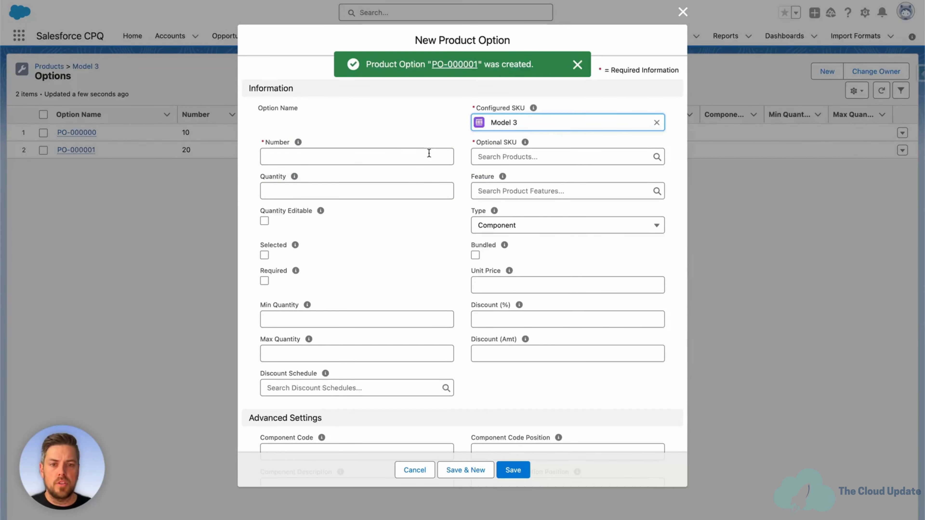
Give the new product option number 30 and choose Enhanced Autopilot as its Optional SKU
{"action": "left_click", "coordinate": [393, 151]}
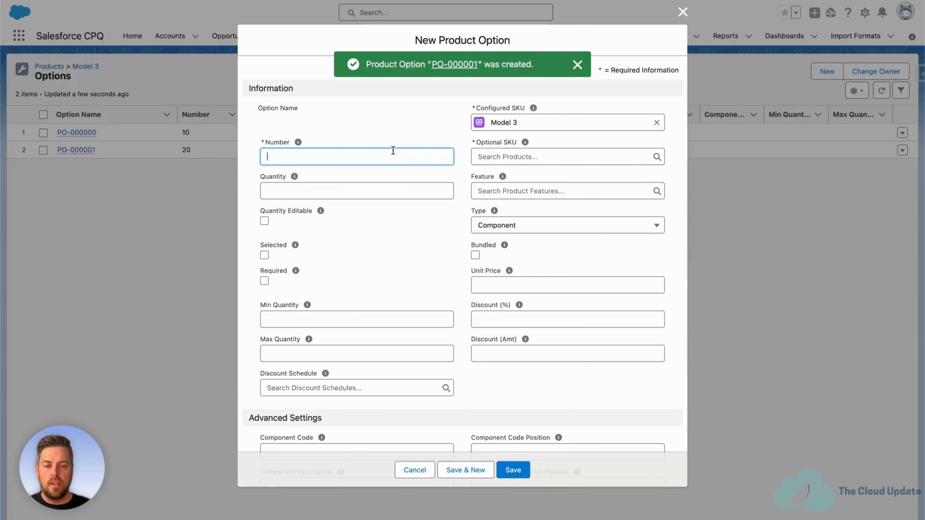
{"action": "type", "text": "30"}
{"action": "left_click", "coordinate": [549, 156]}
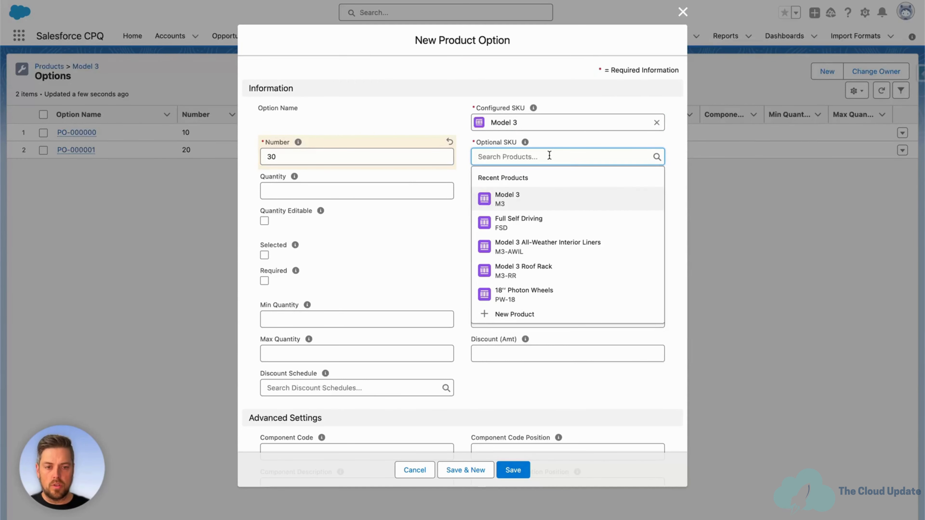
{"action": "type", "text": "enha"}
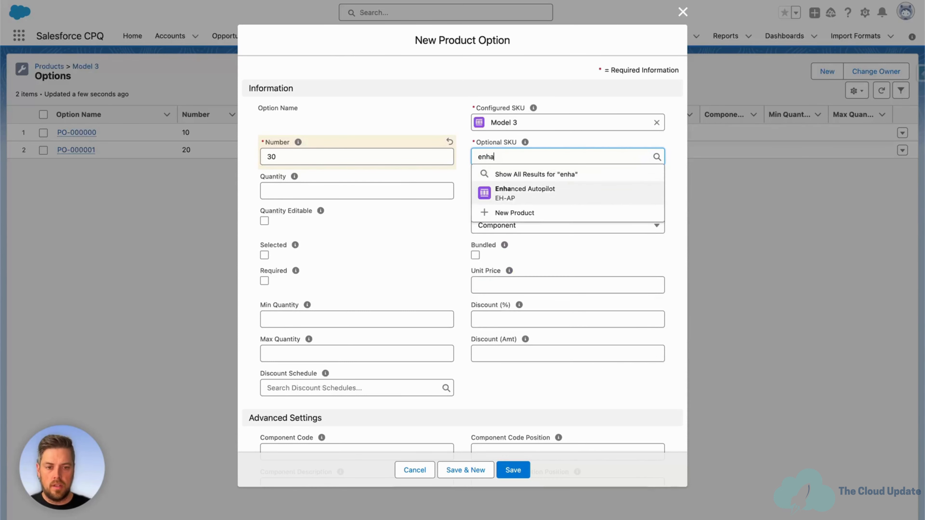
{"action": "left_click", "coordinate": [559, 192]}
Set the Enhanced Autopilot option's quantity to 1, mark it as Selected, and save it with another new option opened
{"action": "left_click", "coordinate": [372, 186]}
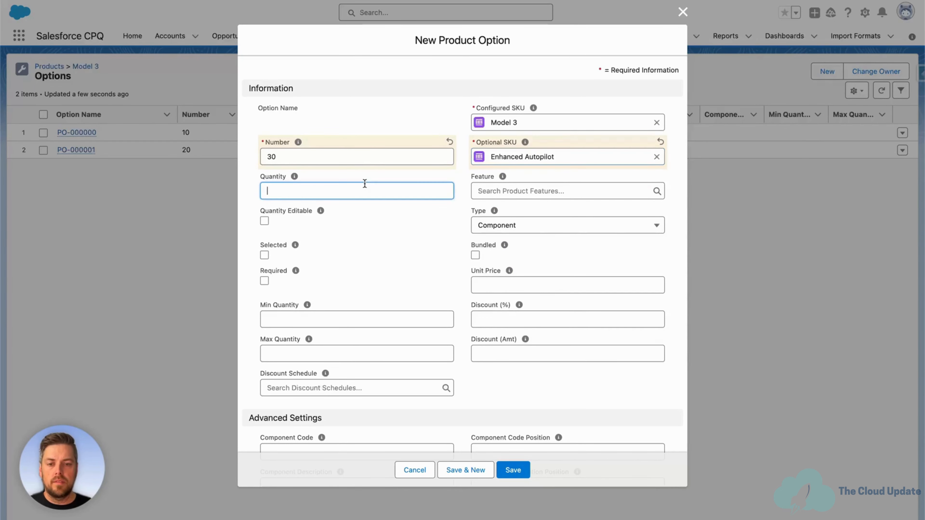
{"action": "type", "text": "1"}
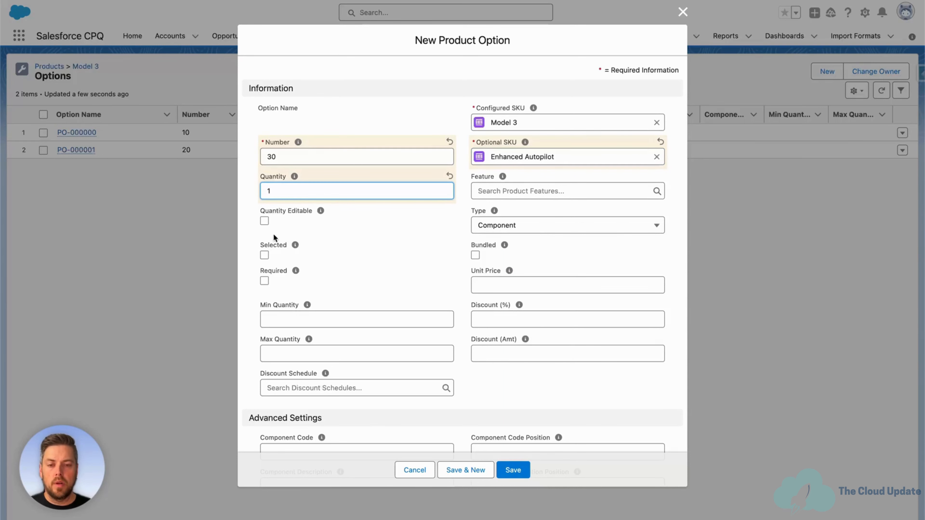
{"action": "left_click", "coordinate": [264, 256]}
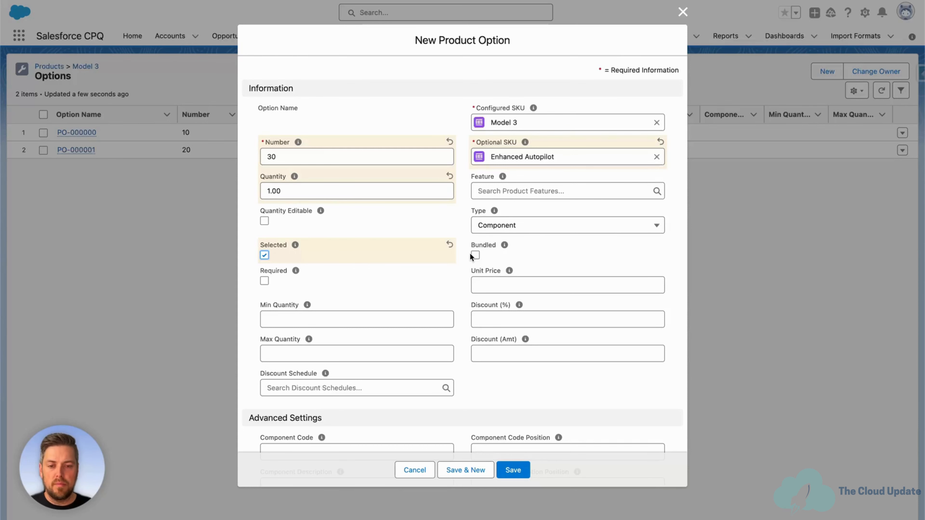
{"action": "left_click", "coordinate": [469, 472]}
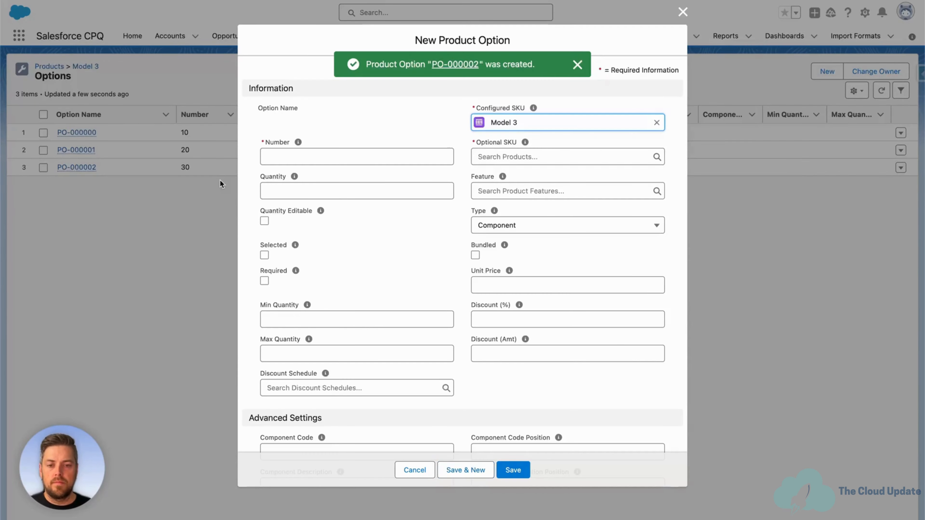
Give the new product option number 40 and choose Full Self Driving as its Optional SKU
{"action": "left_click", "coordinate": [295, 156]}
{"action": "type", "text": "40"}
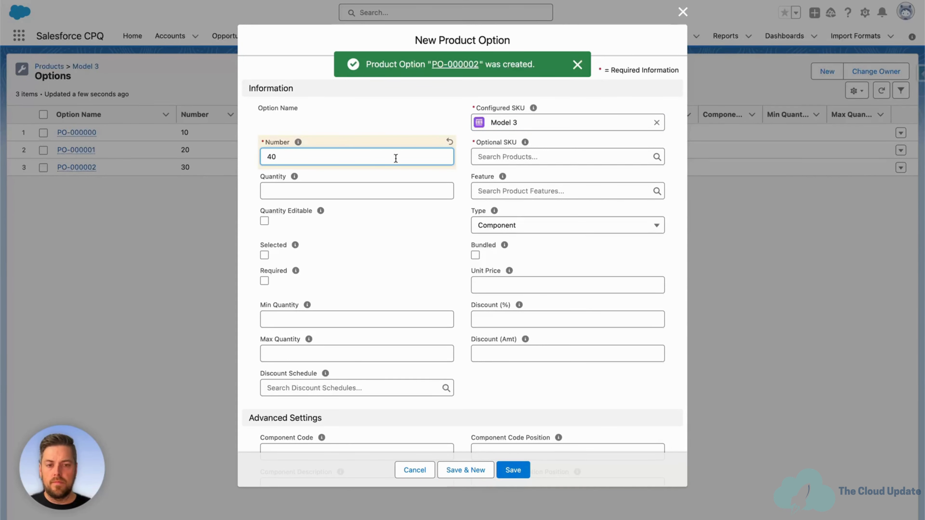
{"action": "left_click", "coordinate": [527, 158]}
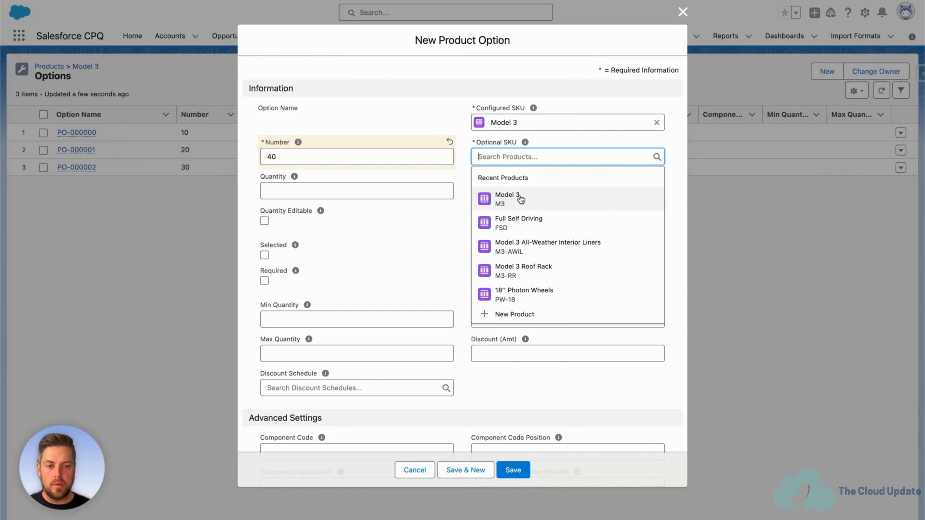
{"action": "left_click", "coordinate": [517, 221]}
Set the Full Self Driving option's quantity to 1, assign it to the Autopilot feature, and save it with another new option opened
{"action": "left_click", "coordinate": [354, 185]}
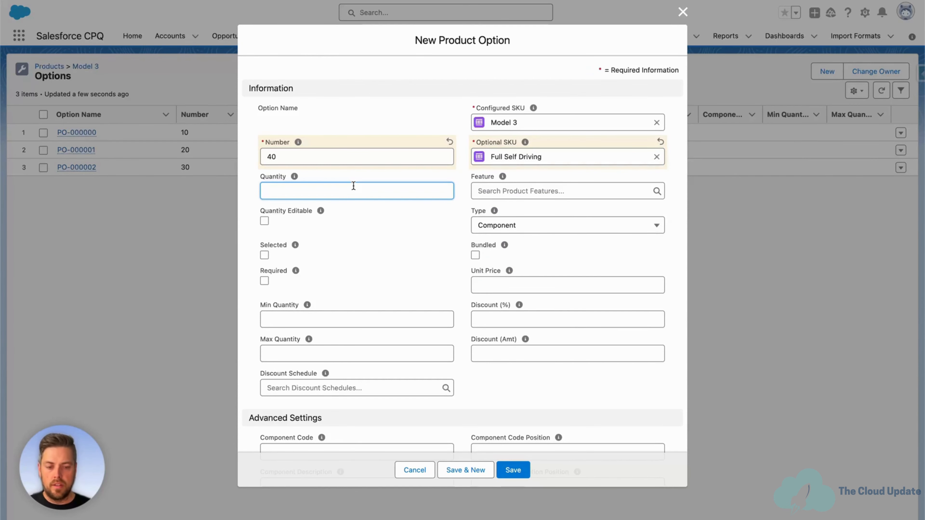
{"action": "type", "text": "1"}
{"action": "left_click", "coordinate": [509, 191]}
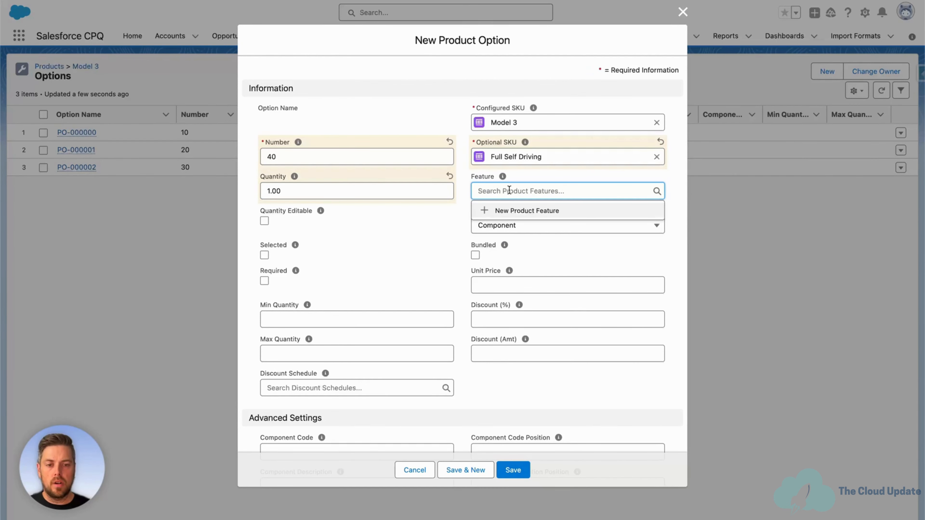
{"action": "type", "text": "auto"}
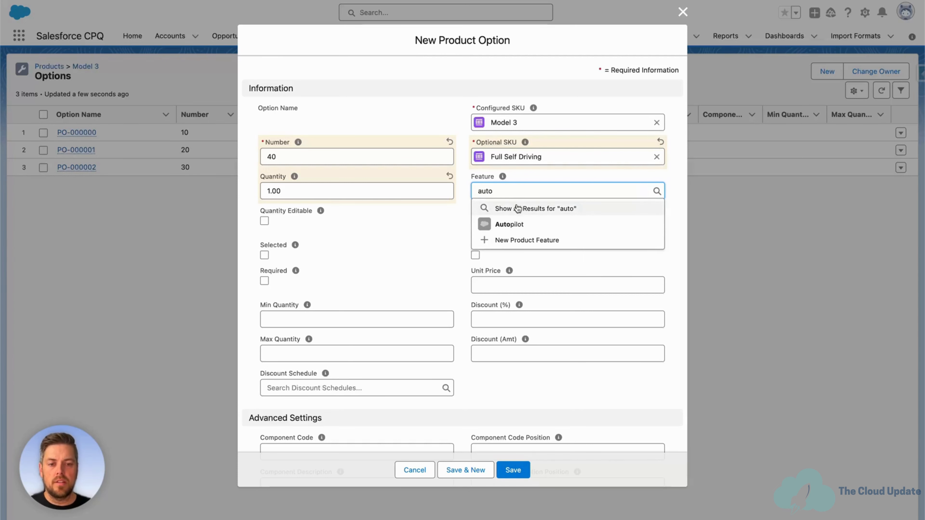
{"action": "left_click", "coordinate": [513, 224]}
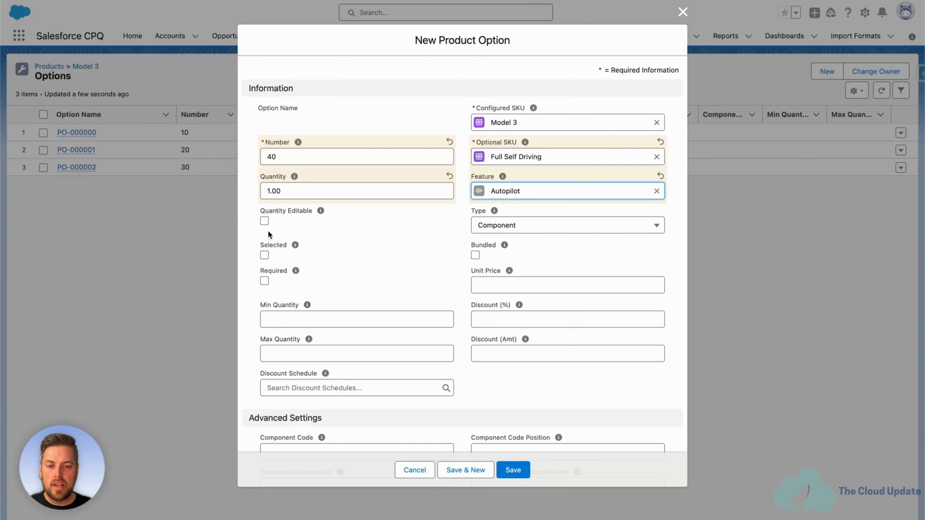
{"action": "left_click", "coordinate": [468, 470]}
Give the new product option number 50 and choose Mobile Connector as its Optional SKU
{"action": "left_click", "coordinate": [335, 156]}
{"action": "type", "text": "5"}
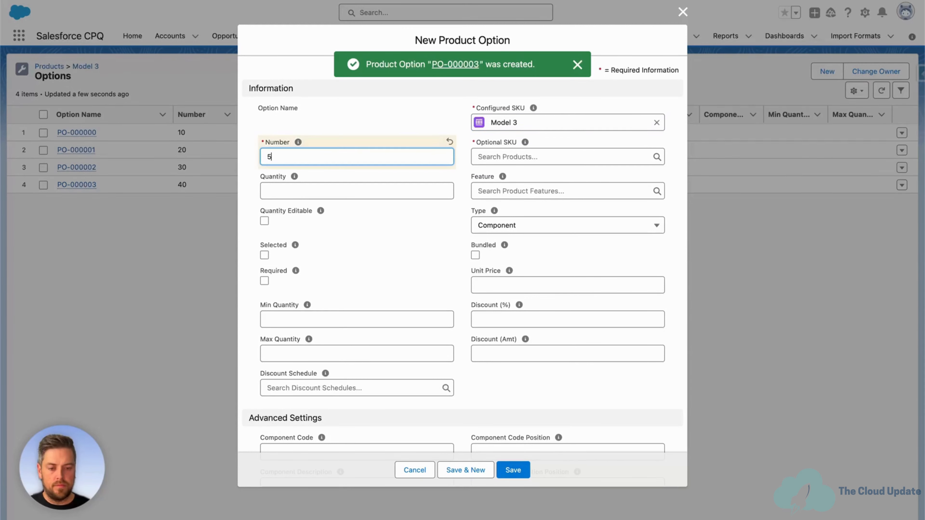
{"action": "type", "text": "0"}
{"action": "key", "text": "Tab"}
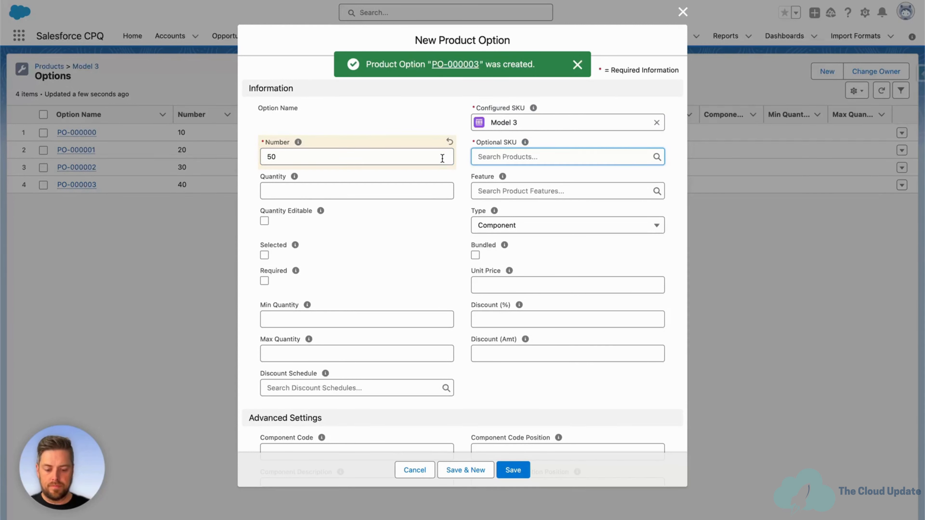
{"action": "type", "text": "mobi"}
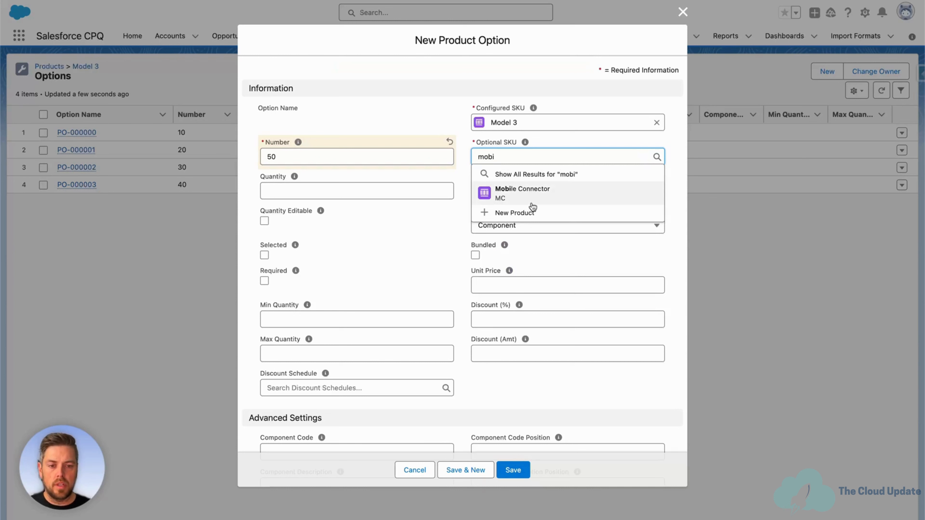
{"action": "left_click", "coordinate": [533, 195]}
Set the Mobile Connector option's quantity to 1, assign it to the Charging feature, and save it with another new option opened
{"action": "left_click", "coordinate": [378, 189]}
{"action": "type", "text": "1"}
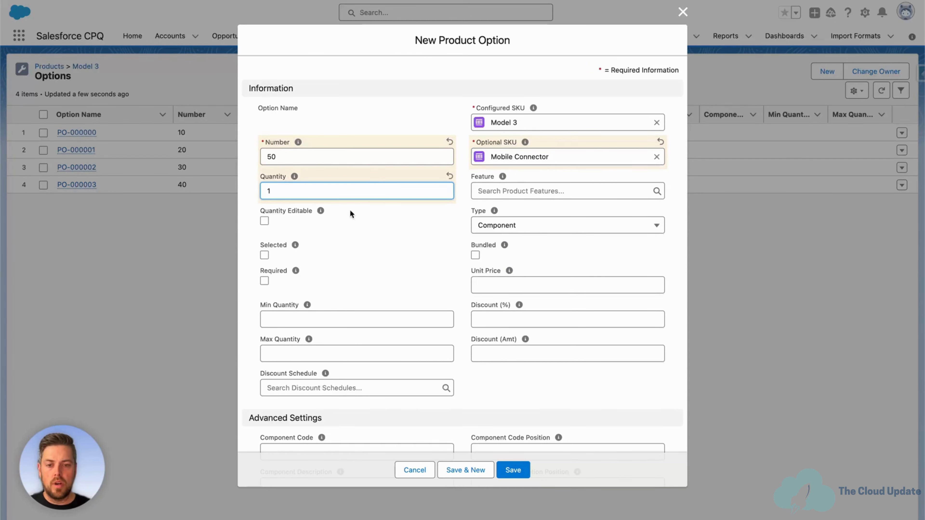
{"action": "left_click", "coordinate": [493, 189]}
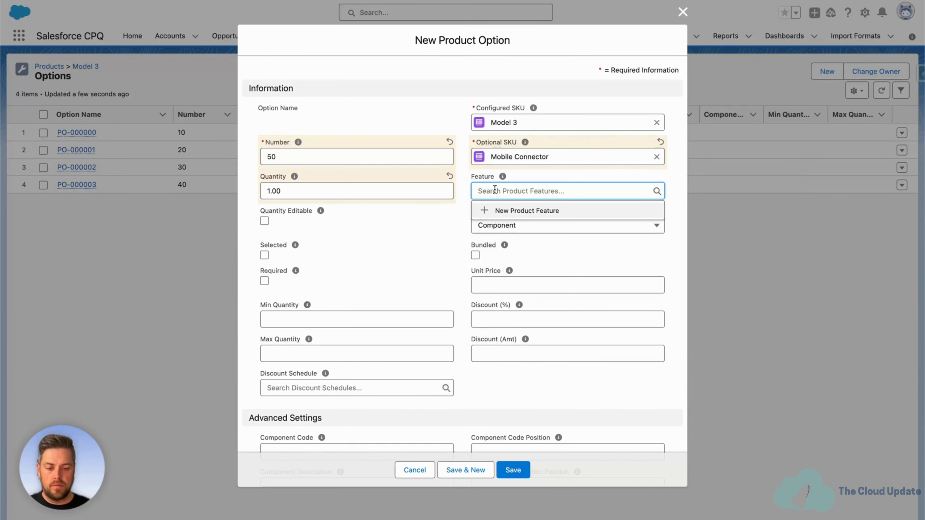
{"action": "type", "text": "char"}
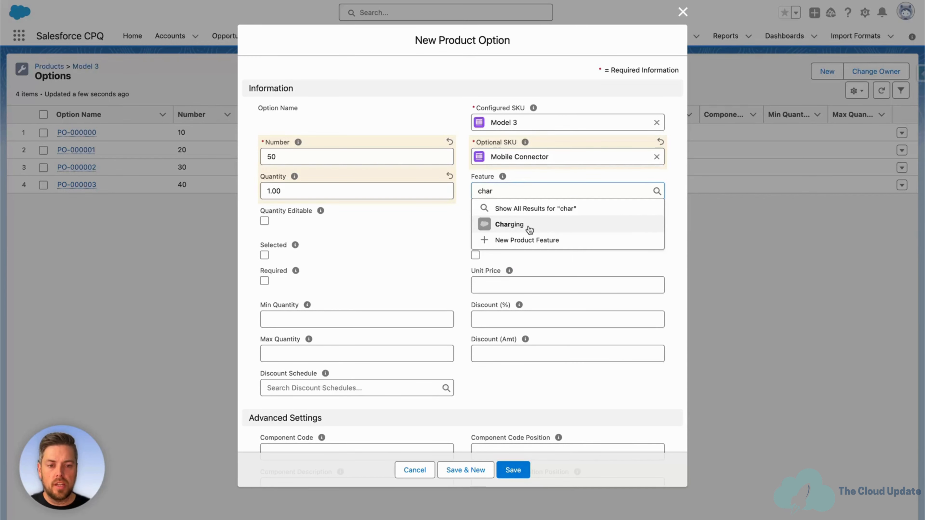
{"action": "left_click", "coordinate": [477, 225]}
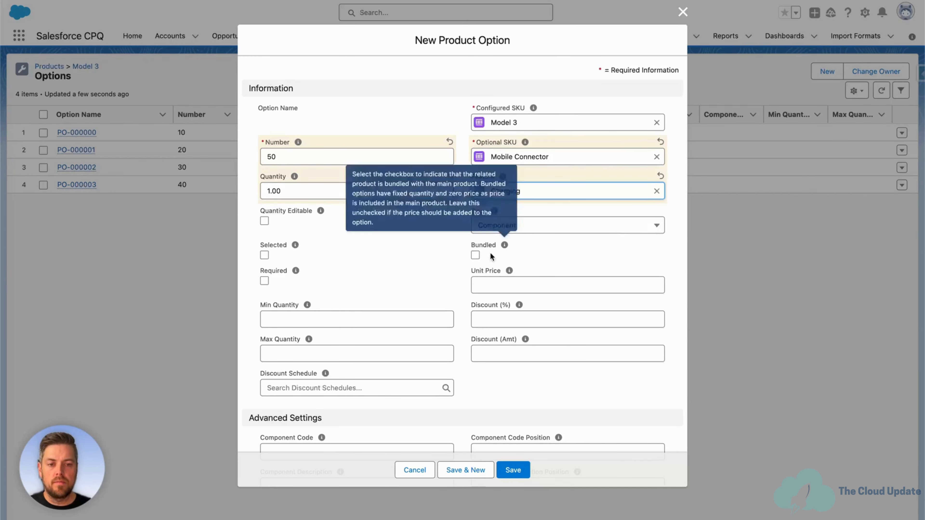
{"action": "left_click", "coordinate": [465, 471]}
Give the new product option number 60 and choose Wall Connector as its Optional SKU
{"action": "left_click", "coordinate": [325, 158]}
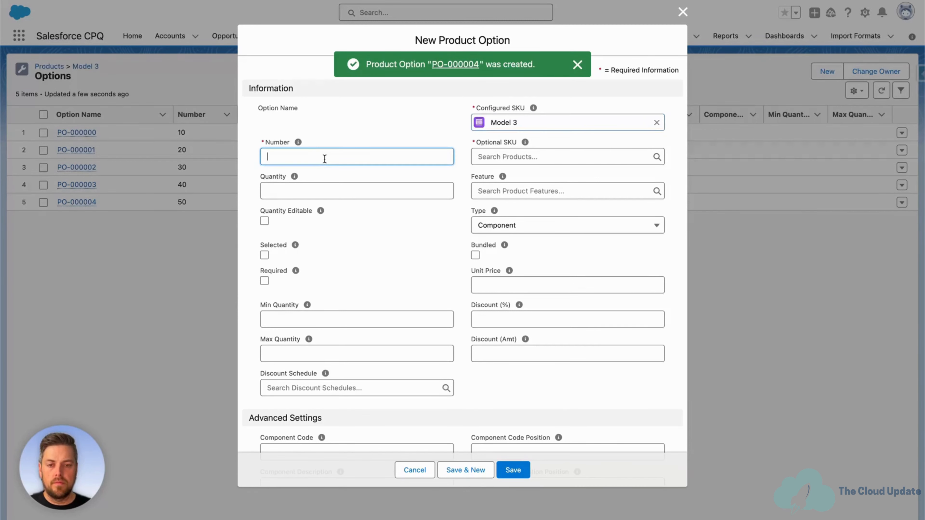
{"action": "type", "text": "60"}
{"action": "mouse_move", "coordinate": [525, 142]}
{"action": "key", "text": "Tab"}
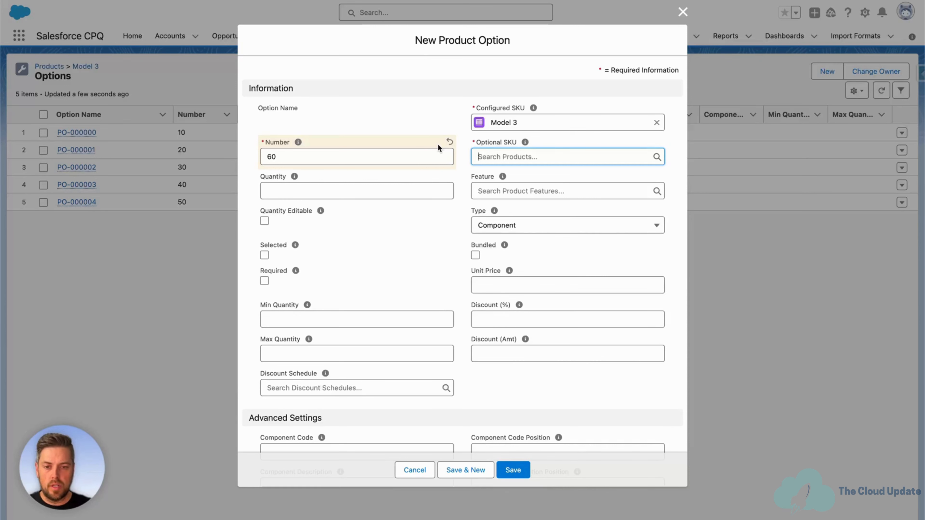
{"action": "type", "text": "wall"}
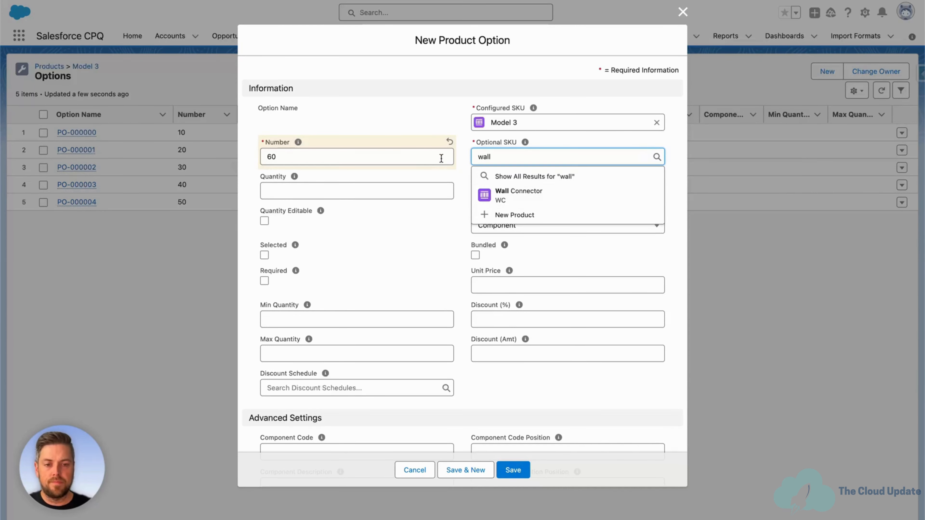
{"action": "left_click", "coordinate": [519, 193]}
Set the Wall Connector option's quantity to 1, assign it to the Charging feature, and save it with another new option opened
{"action": "key", "text": "Tab"}
{"action": "type", "text": "1"}
{"action": "left_click", "coordinate": [507, 195]}
{"action": "type", "text": "char"}
{"action": "left_click", "coordinate": [519, 223]}
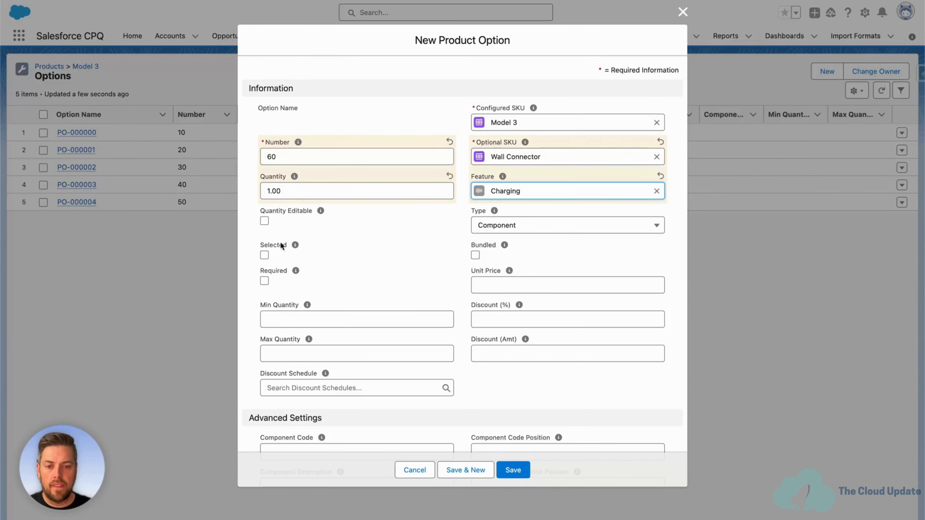
{"action": "left_click", "coordinate": [481, 471]}
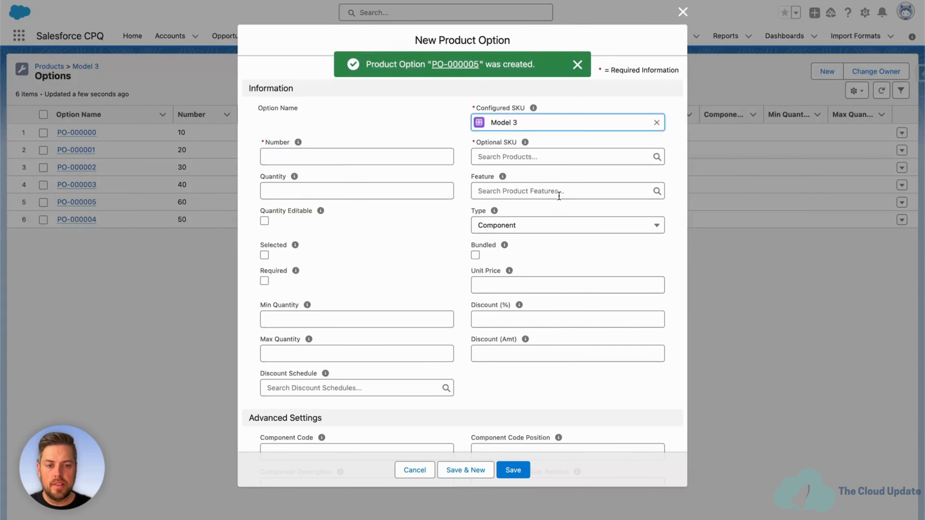
Assign the new product option to the Accessories feature and choose Model 3 Roof Rack as its Optional SKU
{"action": "left_click", "coordinate": [559, 193]}
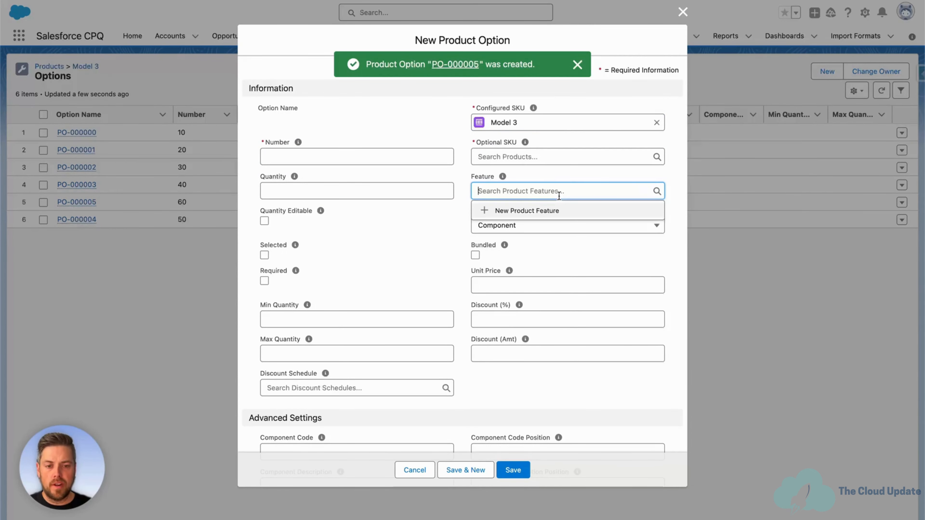
{"action": "type", "text": "acce"}
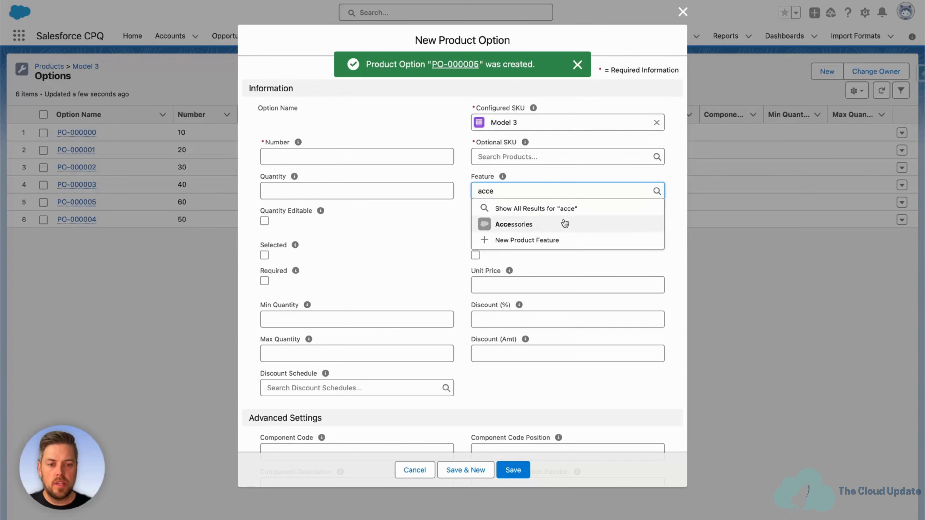
{"action": "left_click", "coordinate": [519, 223]}
{"action": "left_click", "coordinate": [509, 155]}
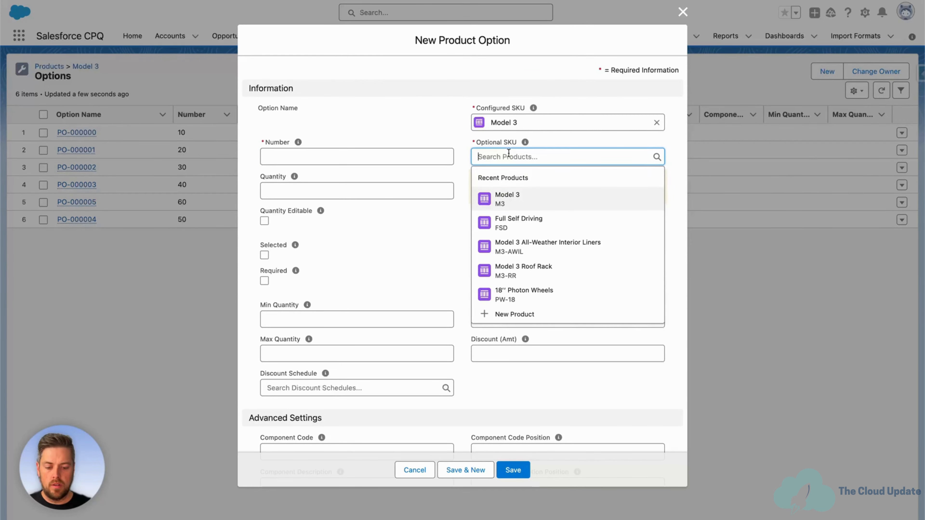
{"action": "type", "text": "roo"}
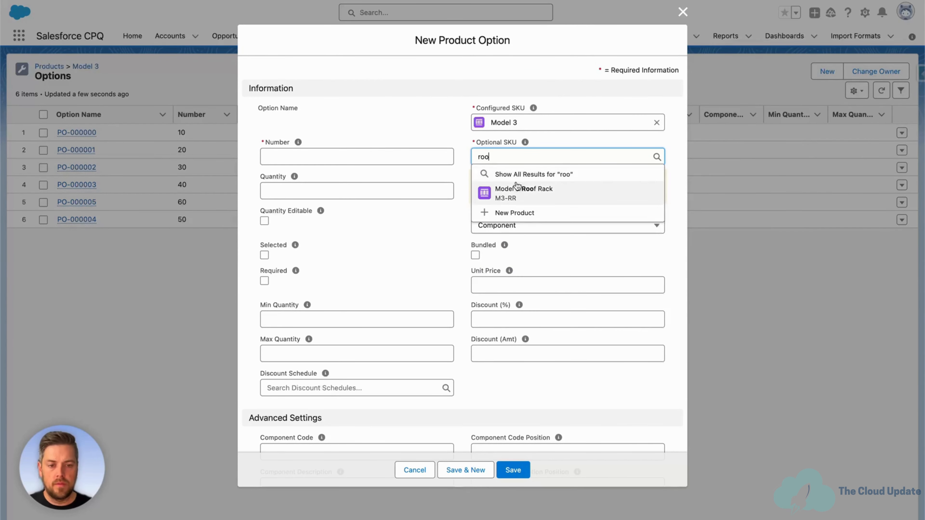
{"action": "left_click", "coordinate": [517, 188]}
Give the Roof Rack option number 70 and quantity 1, and save it with another new option opened
{"action": "left_click", "coordinate": [367, 153]}
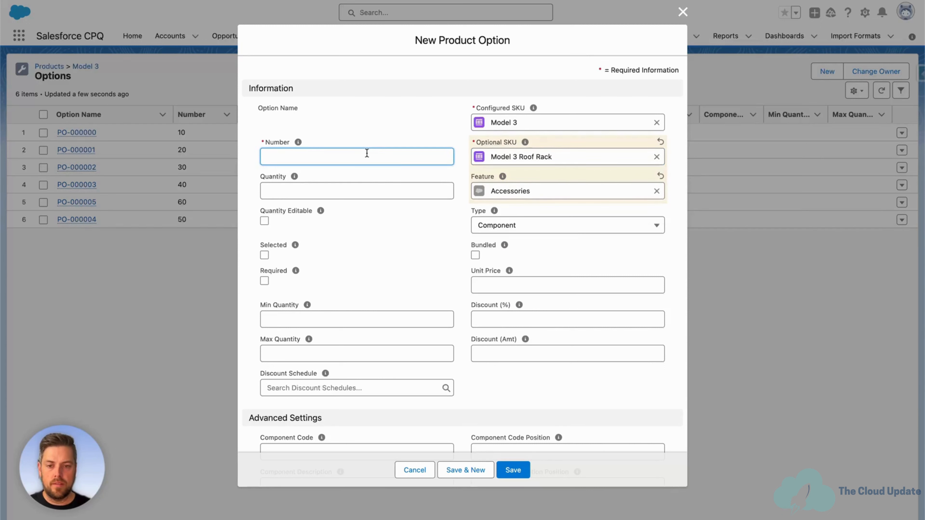
{"action": "type", "text": "70"}
{"action": "left_click", "coordinate": [316, 188]}
{"action": "type", "text": "1"}
{"action": "left_click", "coordinate": [465, 471]}
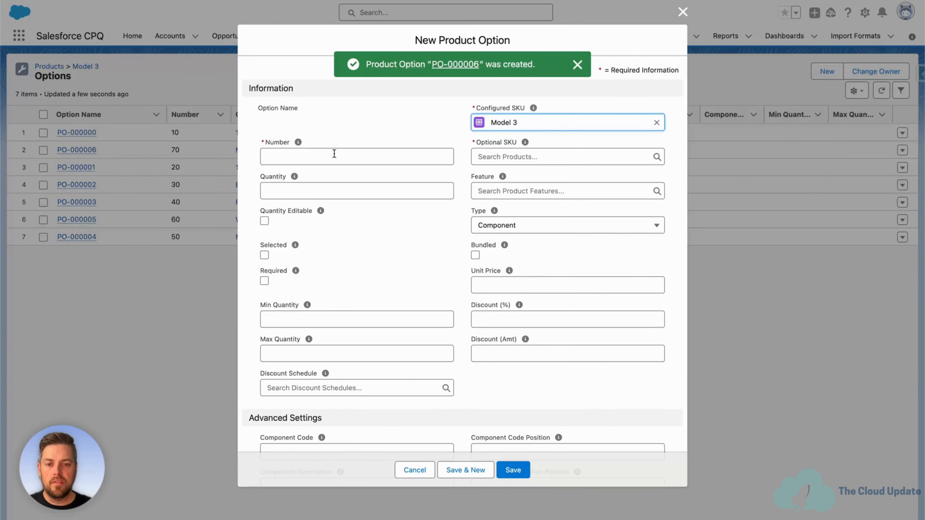
Give the new product option number 80 and choose Model 3 All-Weather Interior Liners as its Optional SKU
{"action": "left_click", "coordinate": [333, 153]}
{"action": "type", "text": "80"}
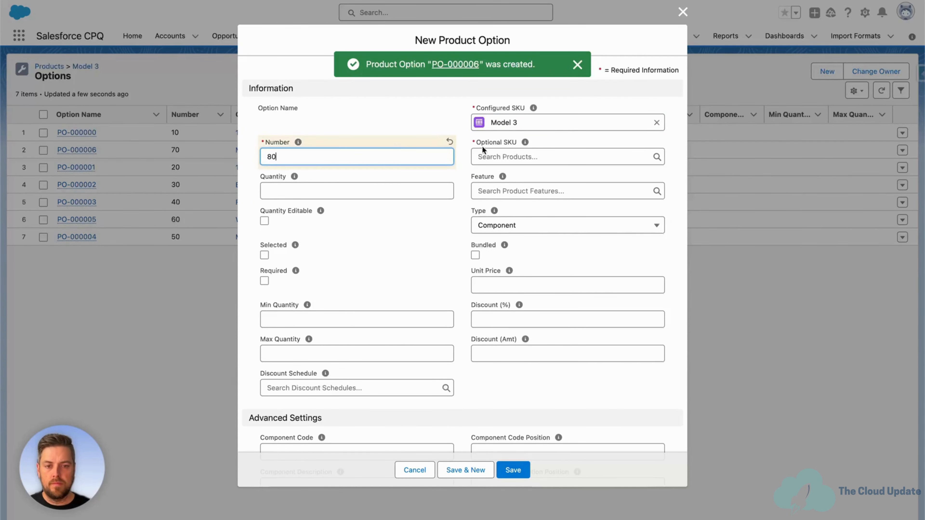
{"action": "left_click", "coordinate": [530, 152]}
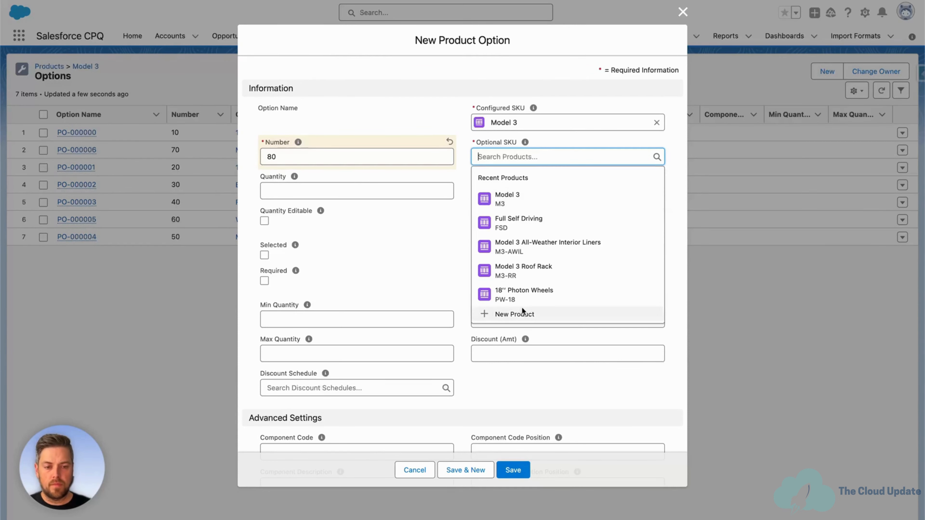
{"action": "left_click", "coordinate": [548, 247]}
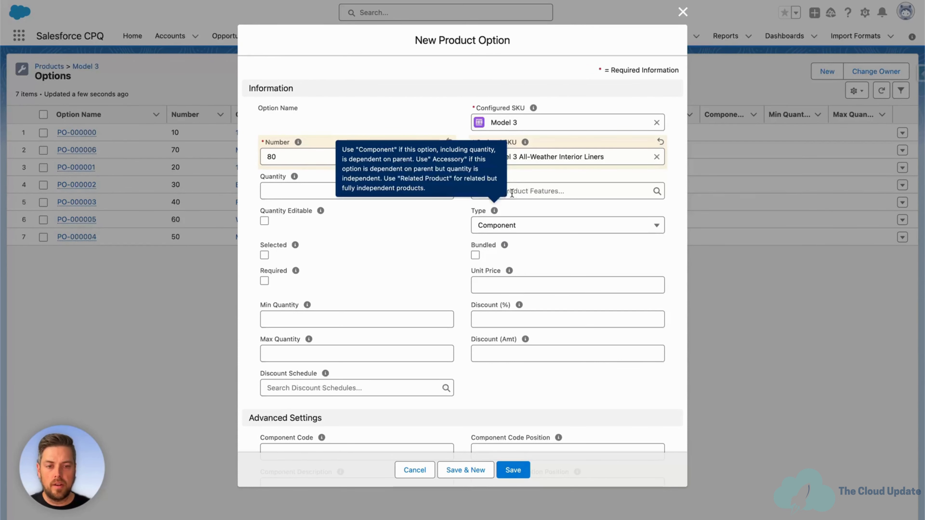
Assign the All-Weather Interior Liners option to the Accessories feature, set its quantity to 1, and save it
{"action": "left_click", "coordinate": [502, 197]}
{"action": "type", "text": "acc"}
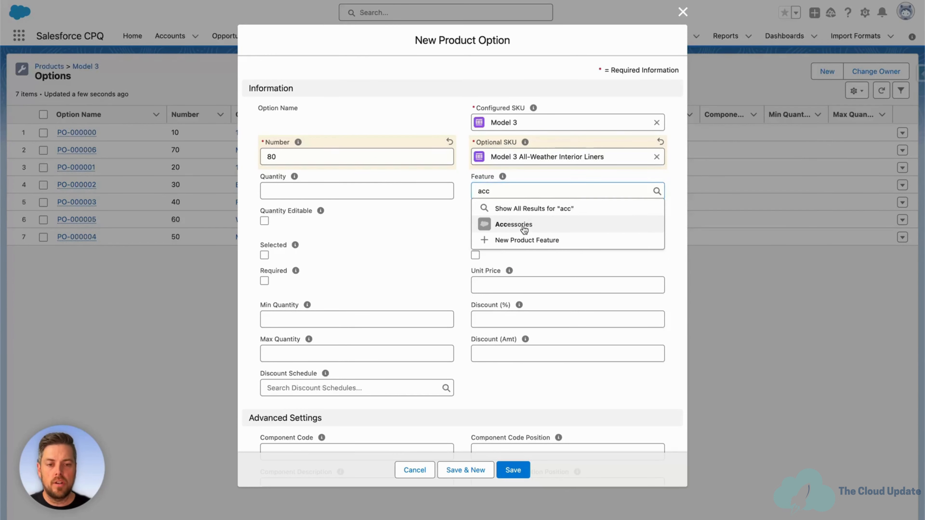
{"action": "left_click", "coordinate": [523, 227]}
{"action": "left_click", "coordinate": [366, 184]}
{"action": "type", "text": "1"}
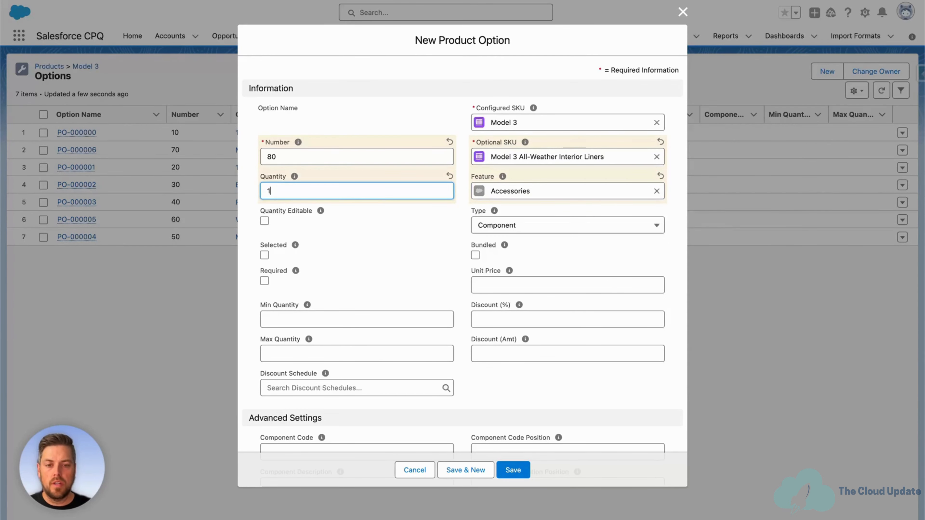
{"action": "left_click", "coordinate": [513, 470]}
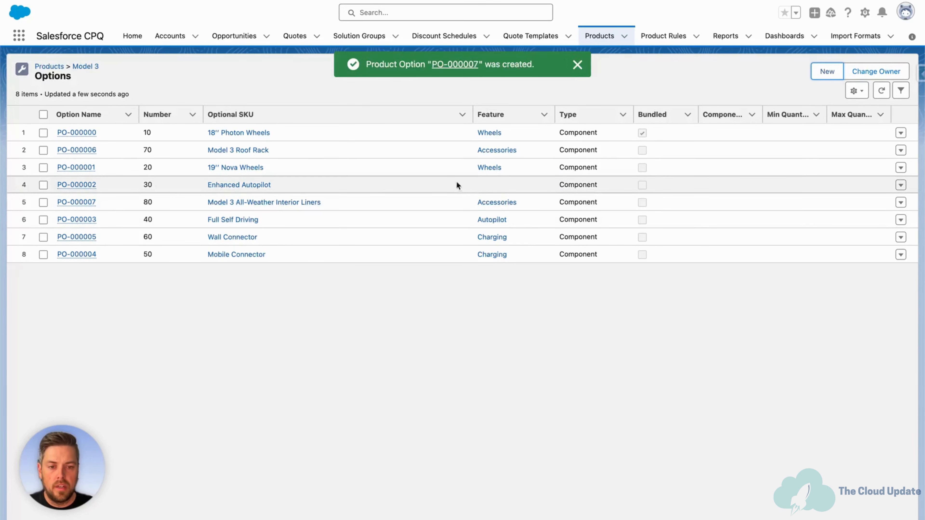
Edit the Enhanced Autopilot option to assign it to the Autopilot feature, and save the change
{"action": "left_click", "coordinate": [901, 185]}
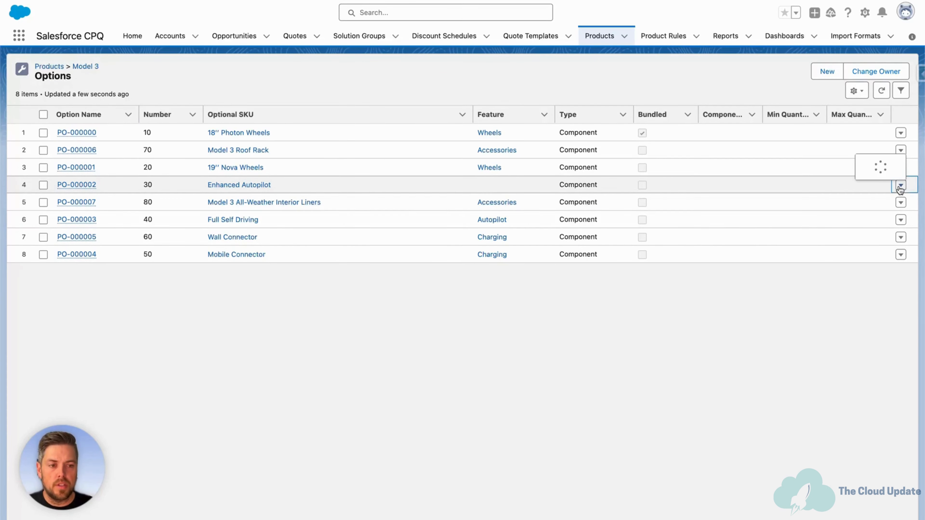
{"action": "left_click", "coordinate": [865, 205]}
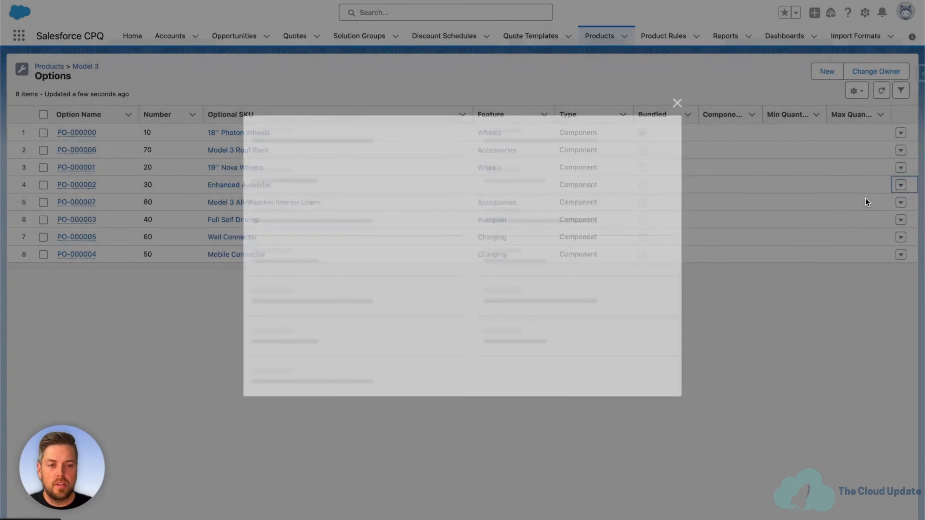
{"action": "left_click", "coordinate": [521, 175]}
{"action": "type", "text": "autp"}
{"action": "type", "text": "o"}
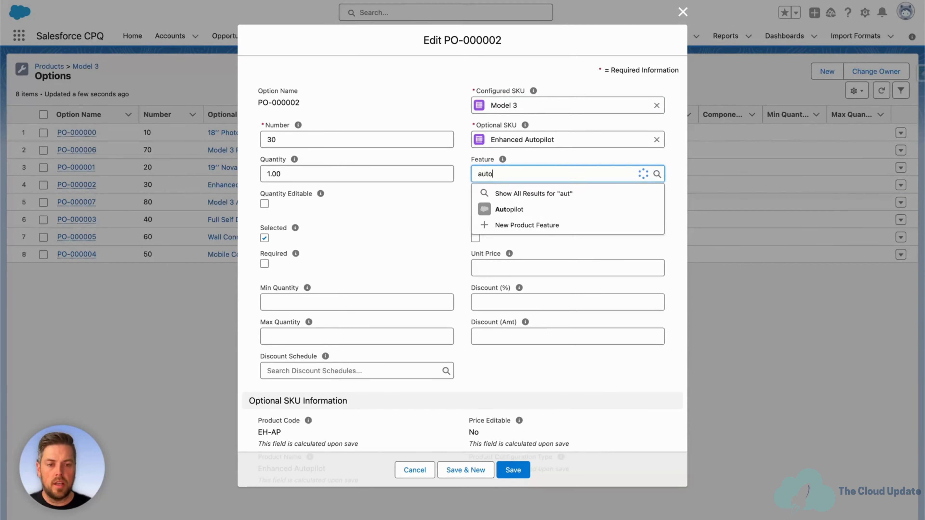
{"action": "left_click", "coordinate": [578, 208]}
{"action": "left_click", "coordinate": [514, 470]}
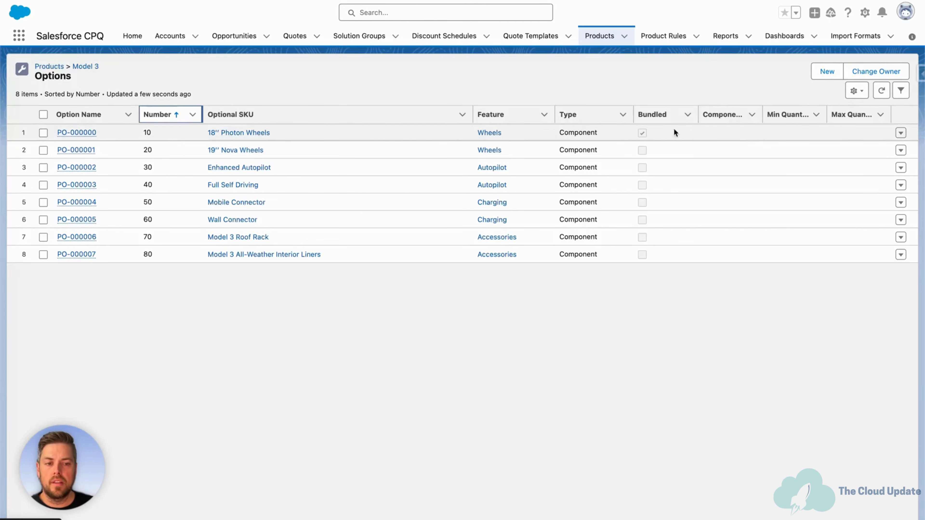
Return from the options list to the Model 3 product record and review its details
{"action": "left_click", "coordinate": [634, 134]}
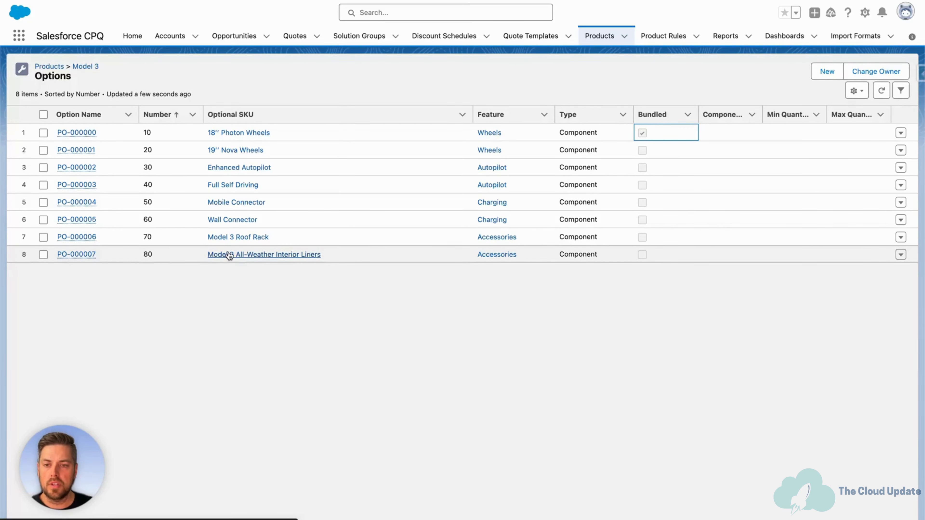
{"action": "left_click", "coordinate": [93, 69]}
{"action": "mouse_move", "coordinate": [248, 174]}
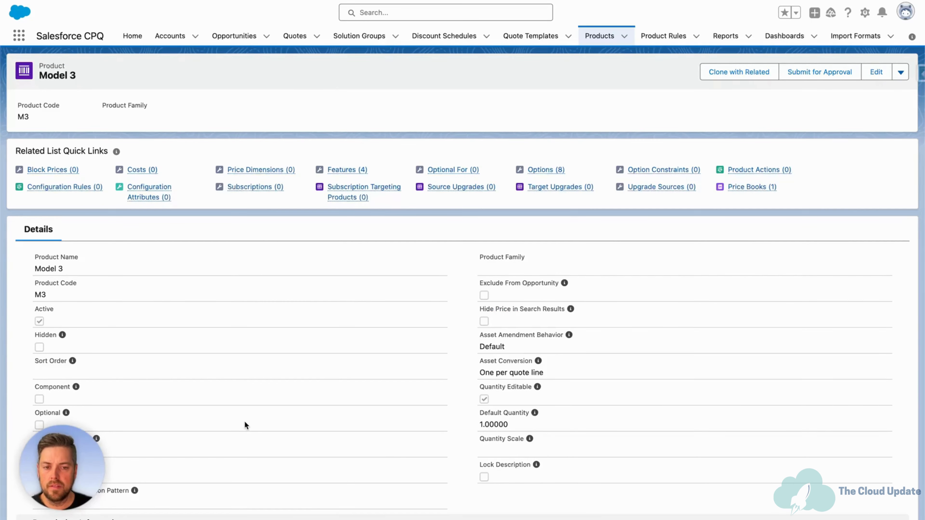
{"action": "scroll", "coordinate": [244, 425], "scroll_direction": "down", "scroll_amount": 2}
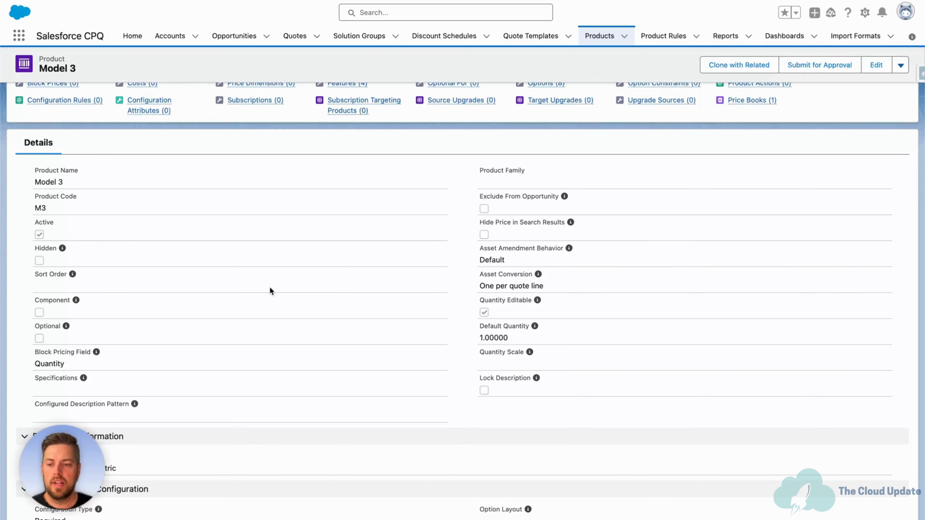
Open the line editor of the non-primary draft quote and set its price book to Standard Price Book
{"action": "left_click", "coordinate": [294, 37]}
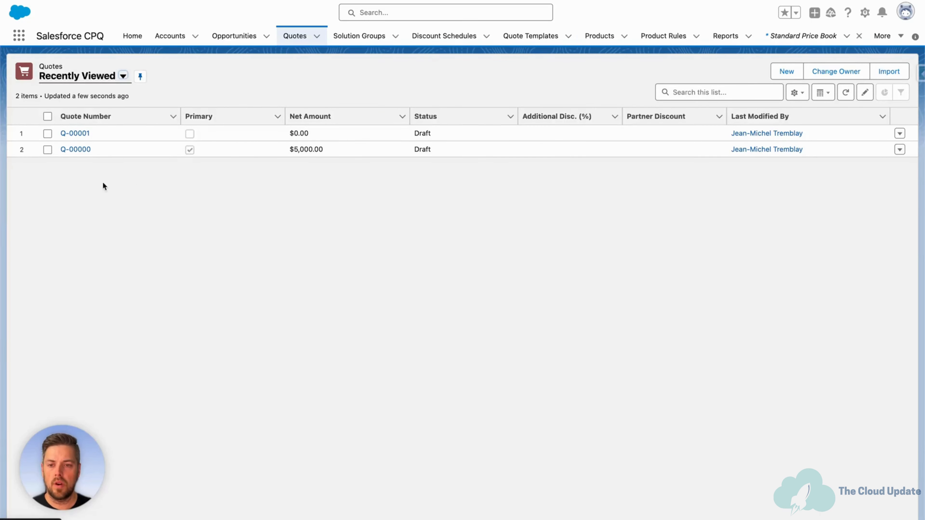
{"action": "left_click", "coordinate": [74, 134]}
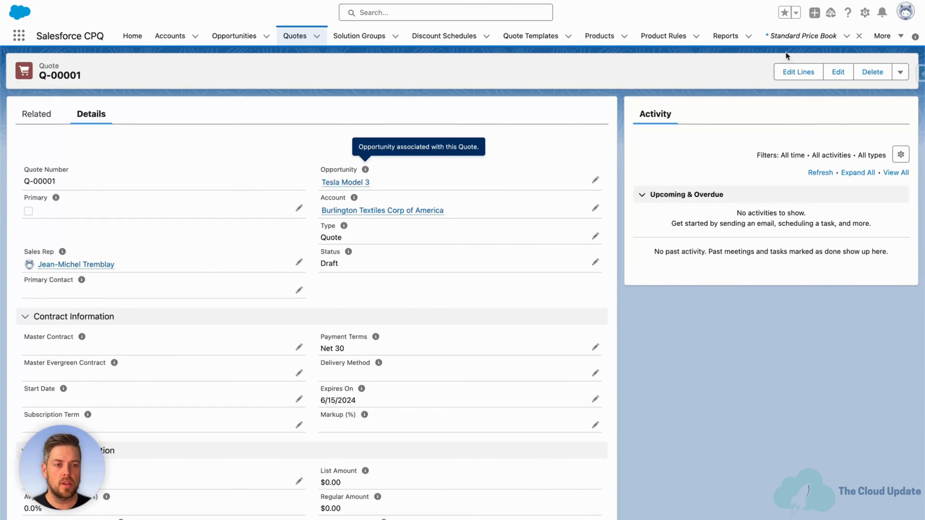
{"action": "left_click", "coordinate": [798, 73]}
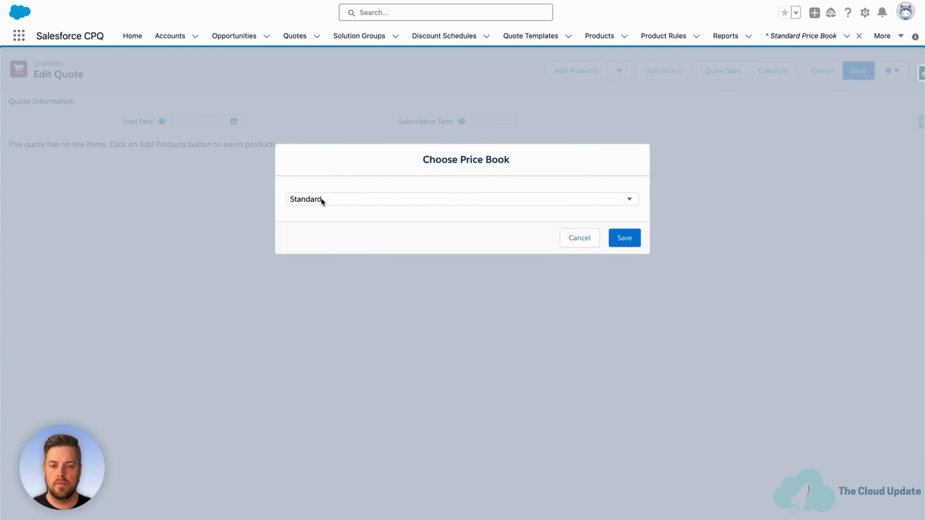
{"action": "left_click", "coordinate": [345, 200]}
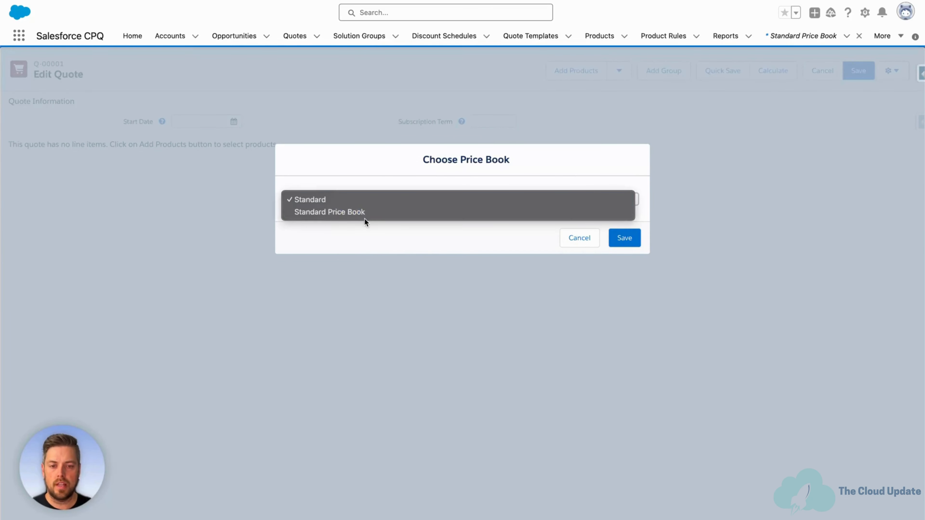
{"action": "left_click", "coordinate": [364, 212]}
{"action": "left_click", "coordinate": [624, 238]}
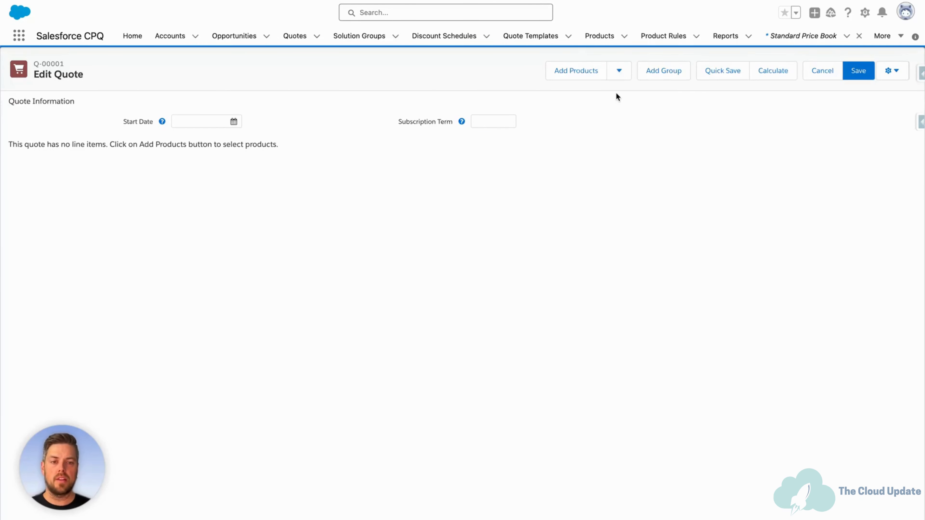
Add the Model 3 product to the quote so that its bundle configuration opens
{"action": "left_click", "coordinate": [580, 75]}
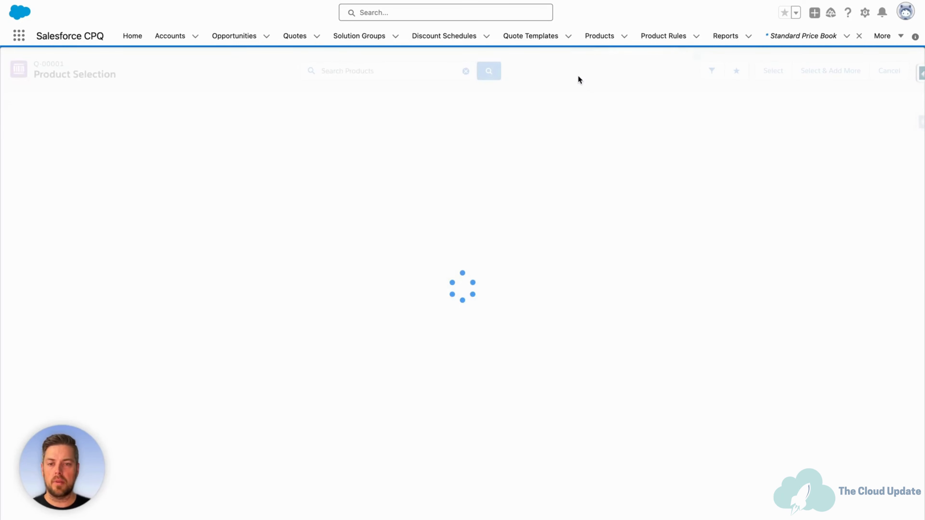
{"action": "left_click_drag", "start_coordinate": [233, 121], "coordinate": [193, 117]}
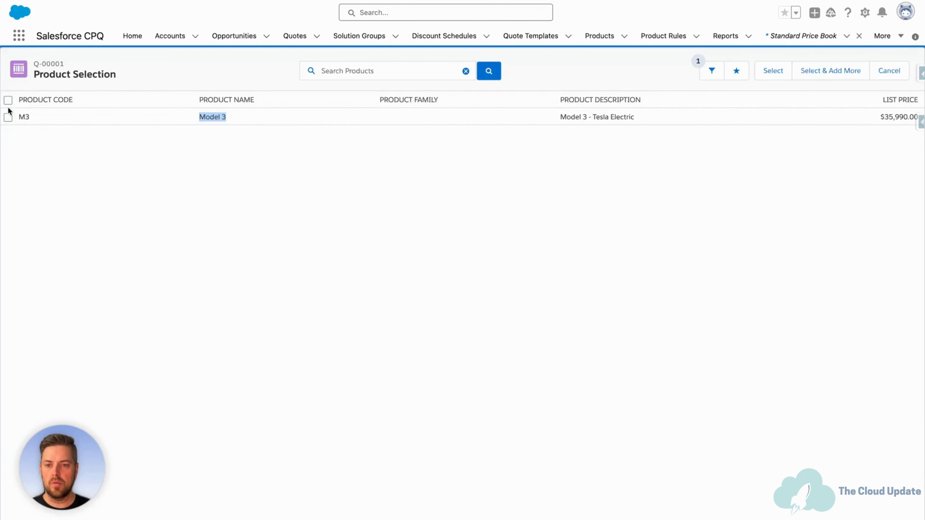
{"action": "left_click", "coordinate": [8, 117]}
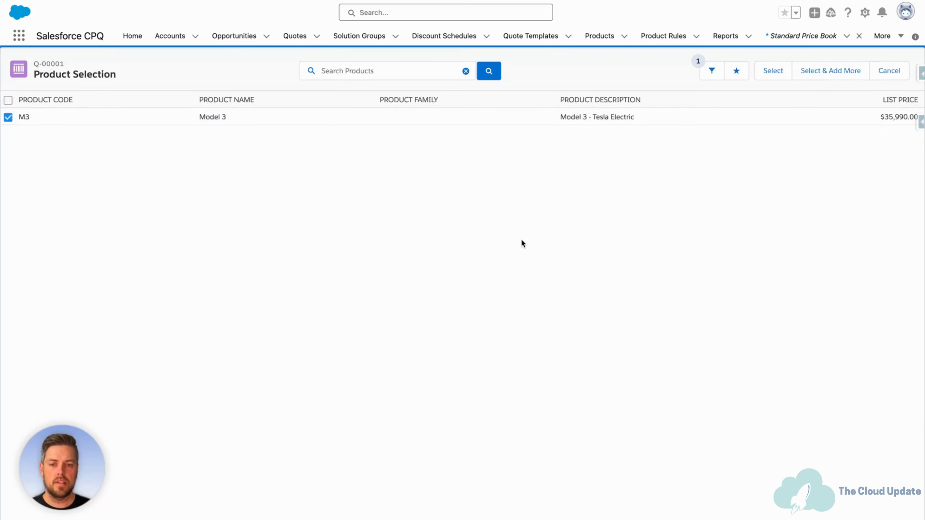
{"action": "left_click", "coordinate": [775, 73]}
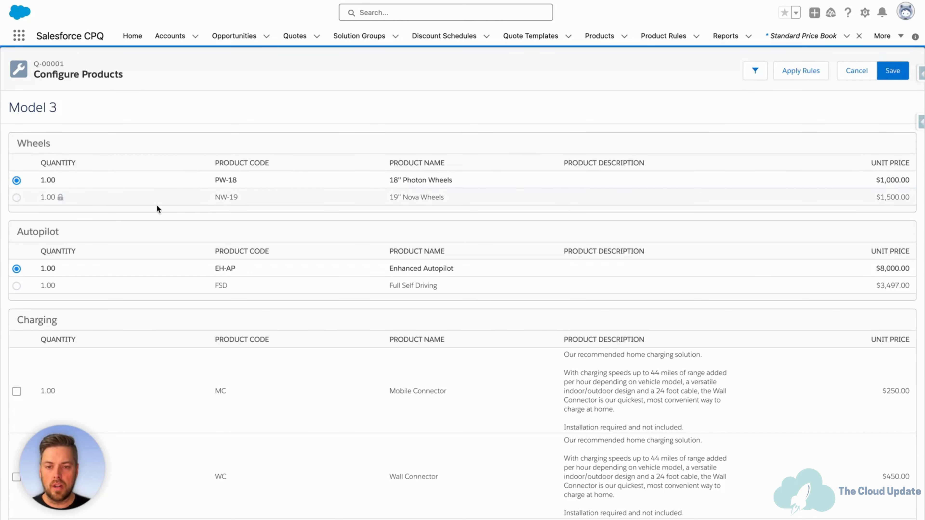
Switch between the two wheel options in the Wheels feature and settle on 19'' Nova Wheels
{"action": "left_click_drag", "start_coordinate": [57, 467], "coordinate": [863, 494]}
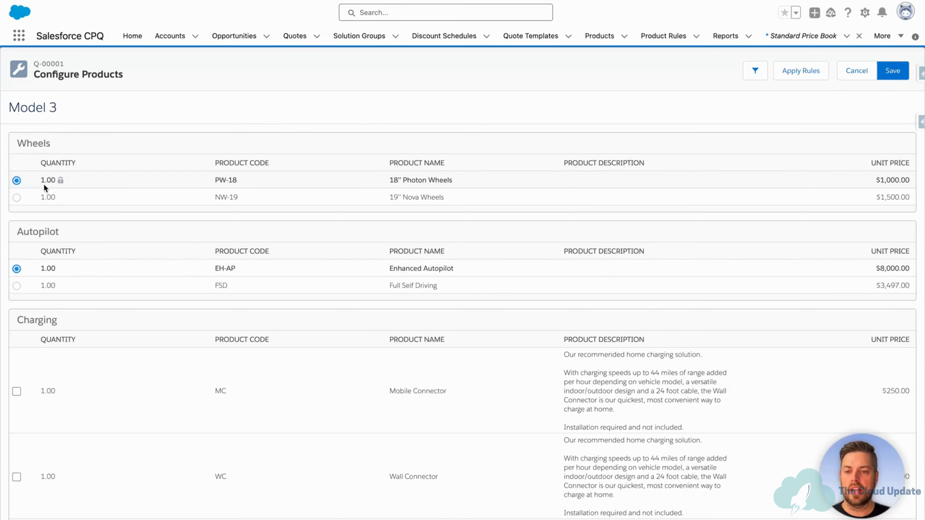
{"action": "left_click", "coordinate": [17, 197]}
{"action": "left_click", "coordinate": [17, 181]}
{"action": "left_click", "coordinate": [17, 198]}
Switch between the two Autopilot options and settle on Full Self Driving
{"action": "left_click", "coordinate": [17, 286]}
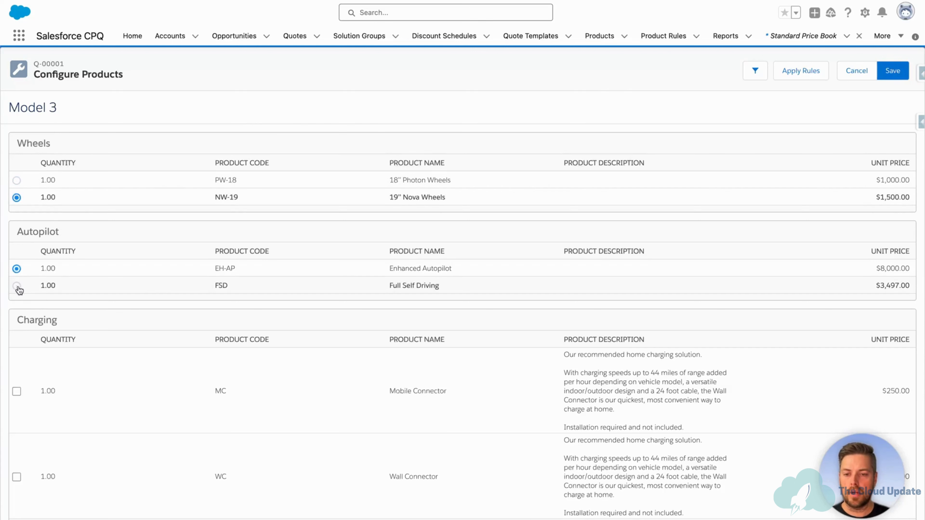
{"action": "left_click", "coordinate": [17, 269]}
{"action": "left_click", "coordinate": [17, 286]}
{"action": "left_click", "coordinate": [17, 269]}
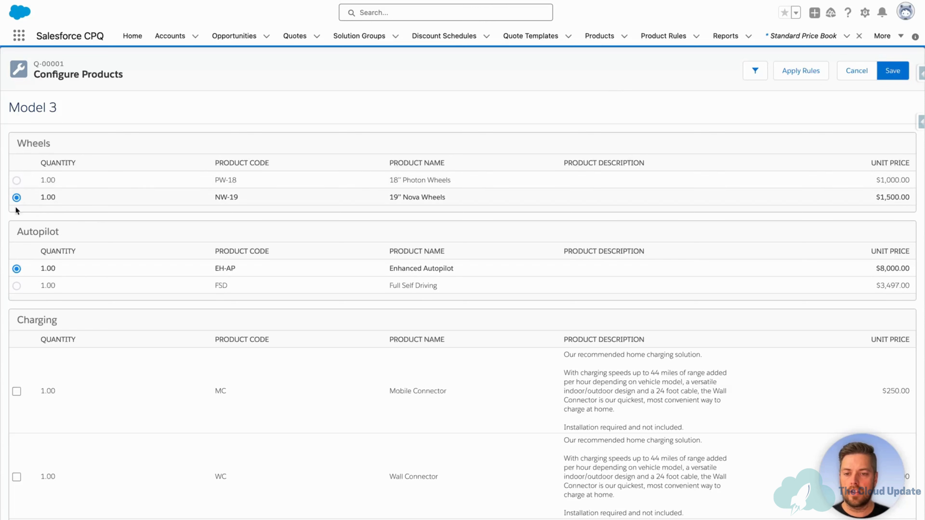
{"action": "left_click", "coordinate": [17, 286]}
Include the Mobile Connector, Wall Connector, Model 3 Roof Rack and Model 3 All-Weather Interior Liners in the configuration
{"action": "scroll", "coordinate": [19, 292], "scroll_direction": "down", "scroll_amount": 5}
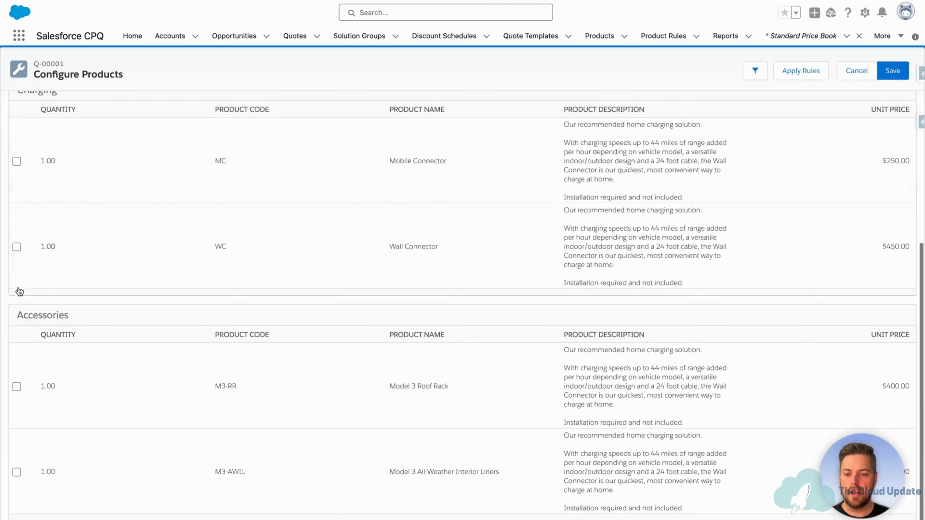
{"action": "scroll", "coordinate": [17, 164], "scroll_direction": "up", "scroll_amount": 1}
{"action": "left_click", "coordinate": [18, 195]}
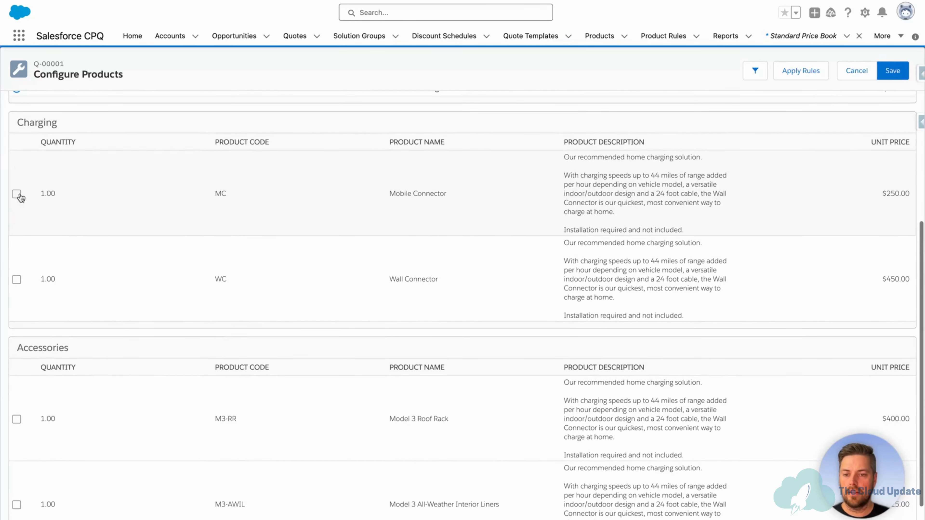
{"action": "left_click", "coordinate": [17, 280]}
{"action": "scroll", "coordinate": [21, 299], "scroll_direction": "down", "scroll_amount": 1}
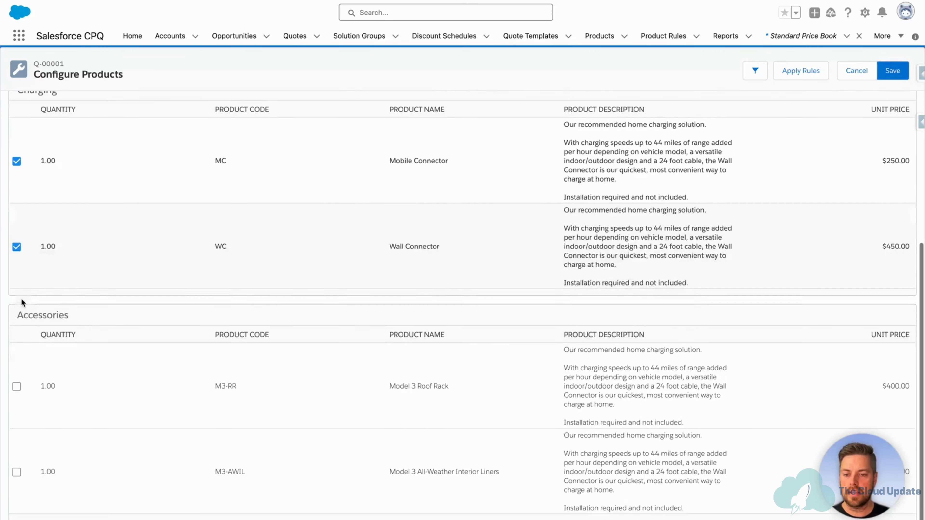
{"action": "left_click", "coordinate": [16, 387]}
{"action": "left_click", "coordinate": [17, 473]}
Save the Model 3 configuration to the quote and check the quote total
{"action": "scroll", "coordinate": [86, 279], "scroll_direction": "up", "scroll_amount": 7}
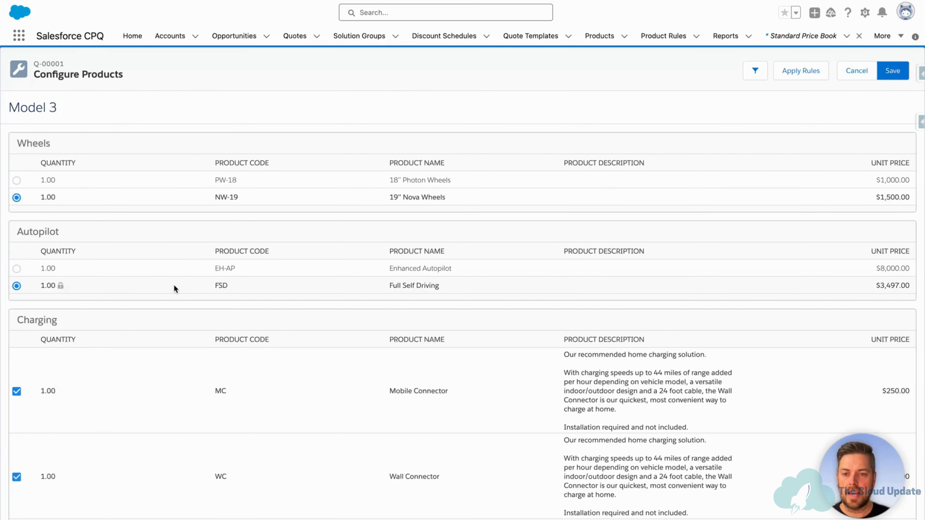
{"action": "left_click", "coordinate": [886, 71]}
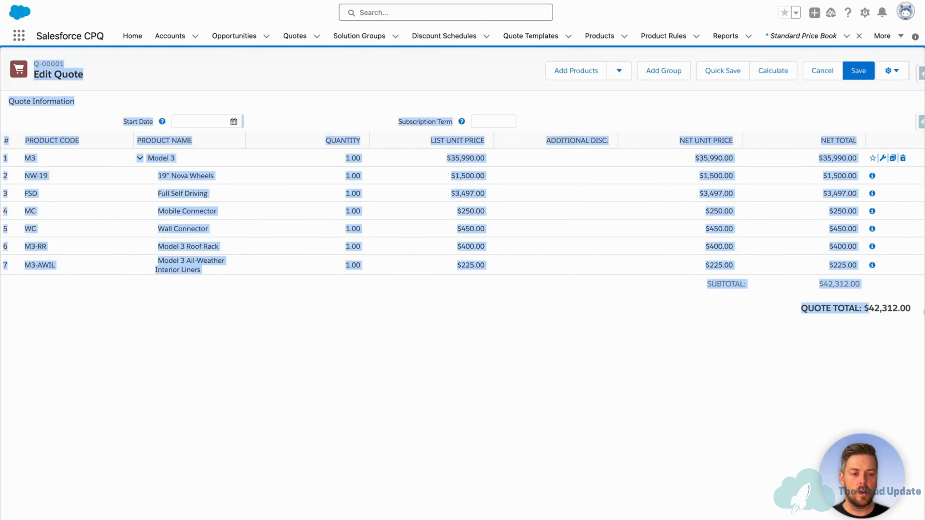
{"action": "left_click_drag", "start_coordinate": [869, 309], "coordinate": [913, 315]}
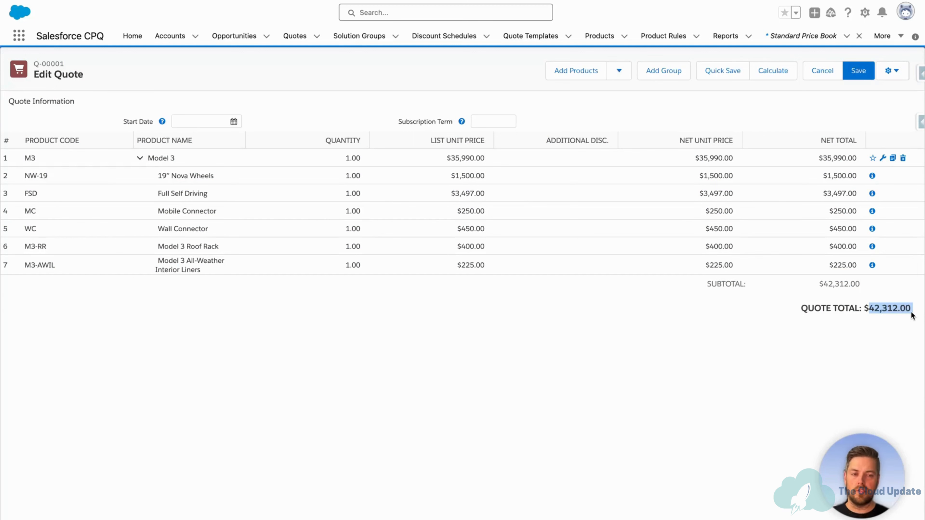